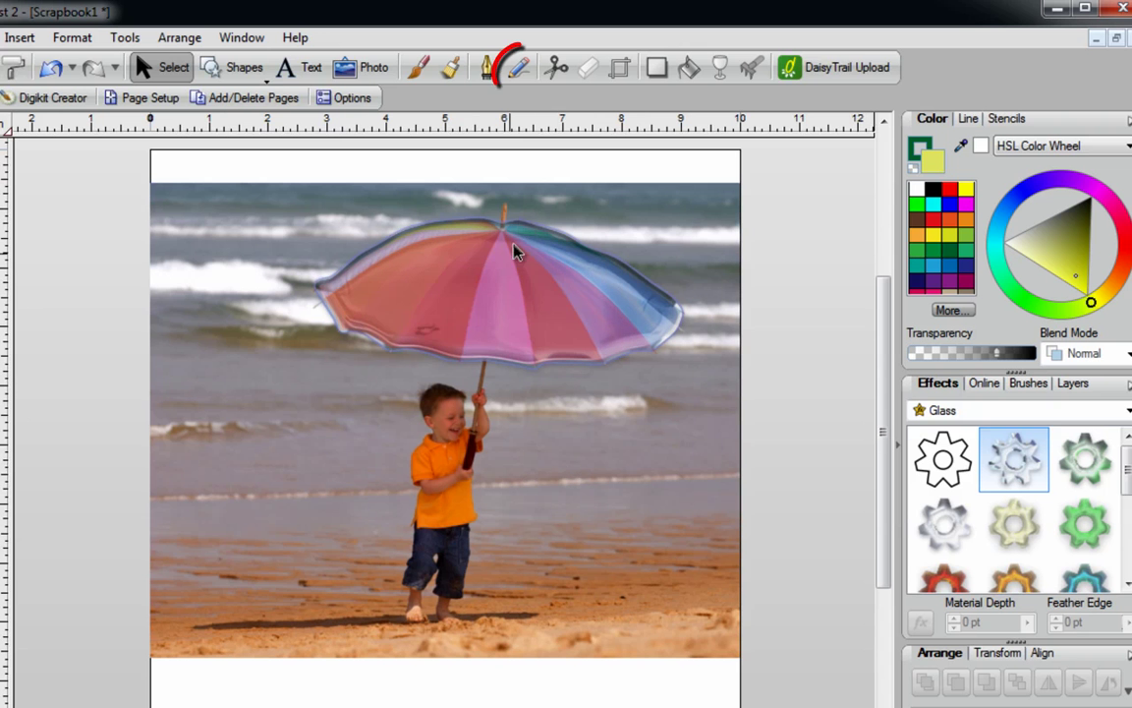
# Draw an unfilled wavy freehand Pencil line on the beach photo, right of the boy
pyautogui.click(522, 70)
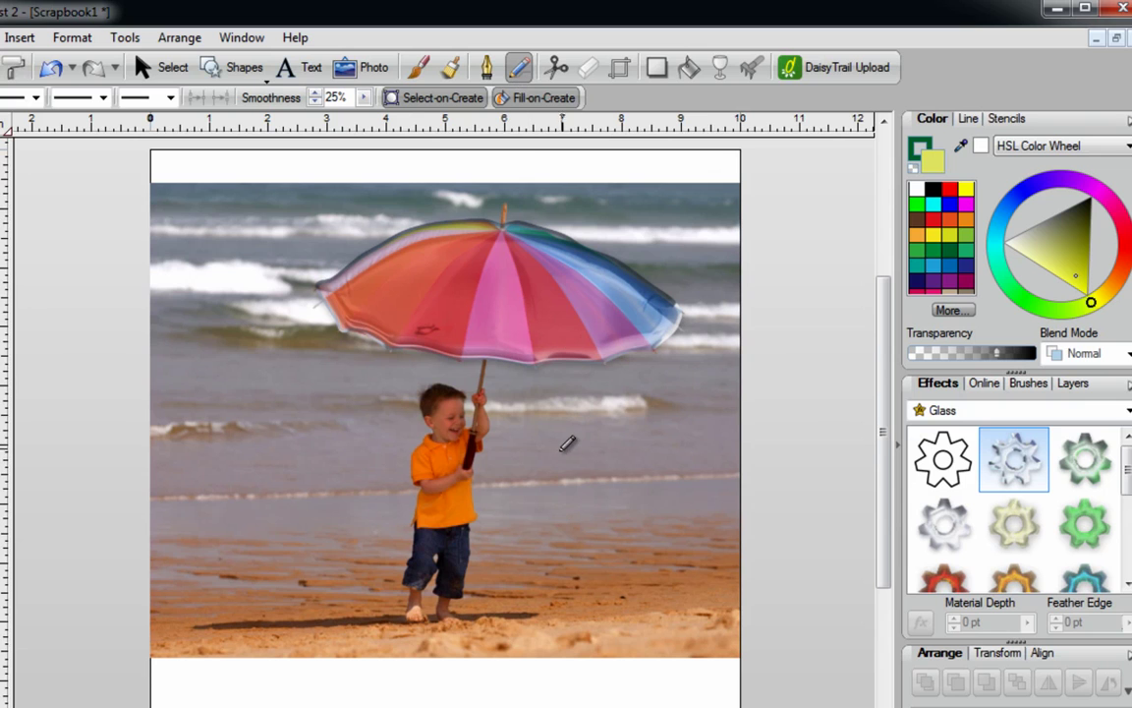
pyautogui.click(915, 169)
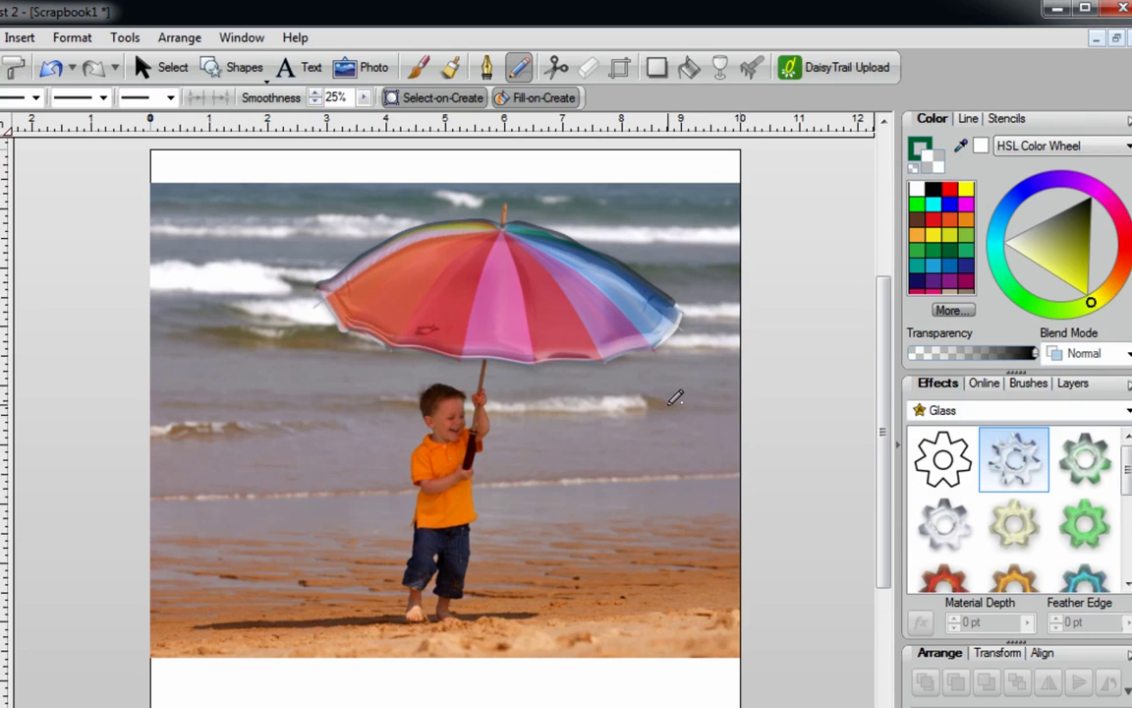
pyautogui.moveTo(611, 533)
pyautogui.mouseDown()
pyautogui.moveTo(541, 564)
pyautogui.moveTo(580, 594)
pyautogui.mouseUp()
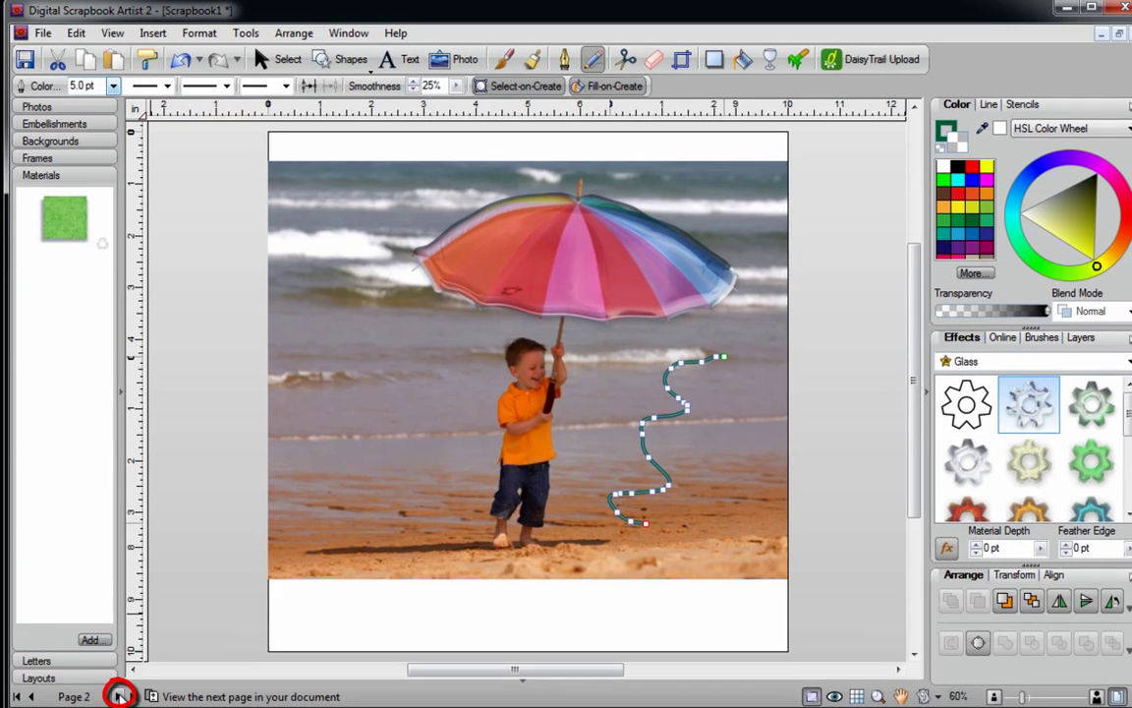
# On Page 3, select the green paper and set the Scissors to the Straight cut style
pyautogui.click(119, 696)
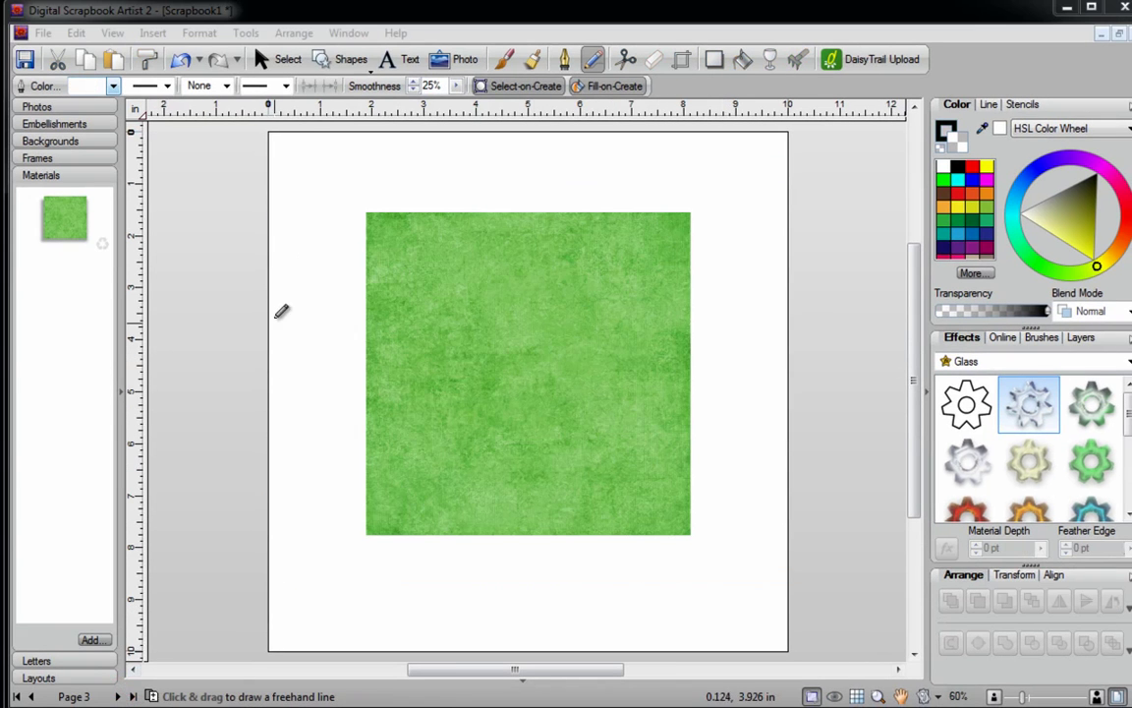
pyautogui.click(288, 62)
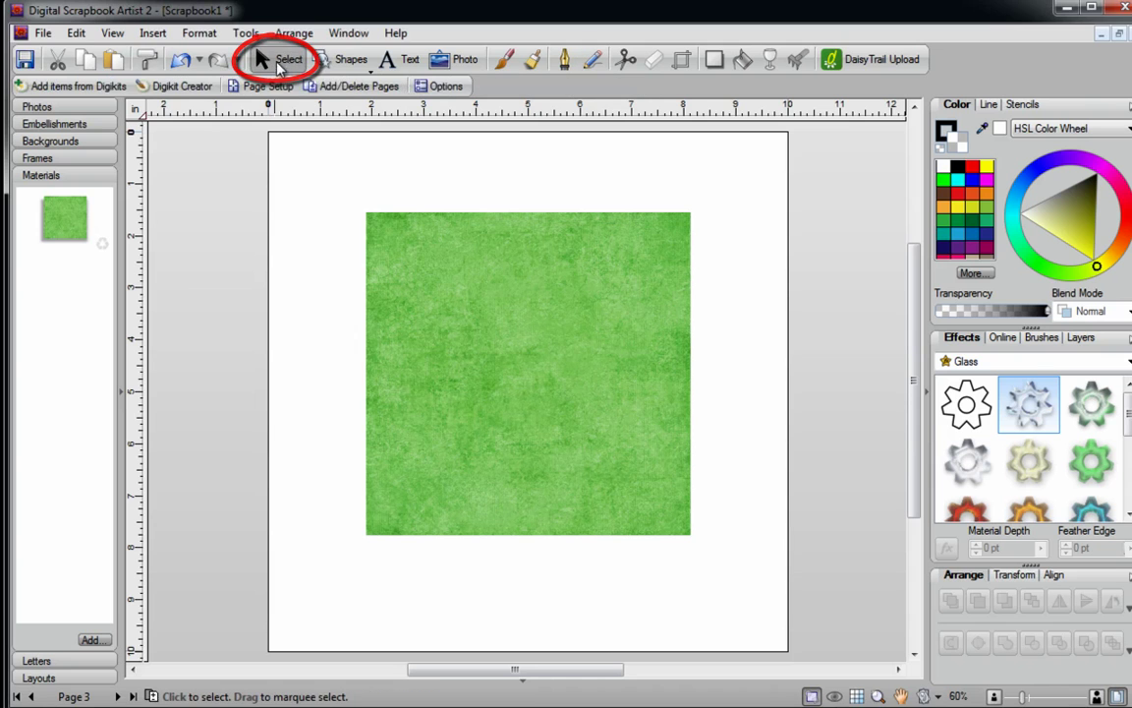
pyautogui.click(590, 314)
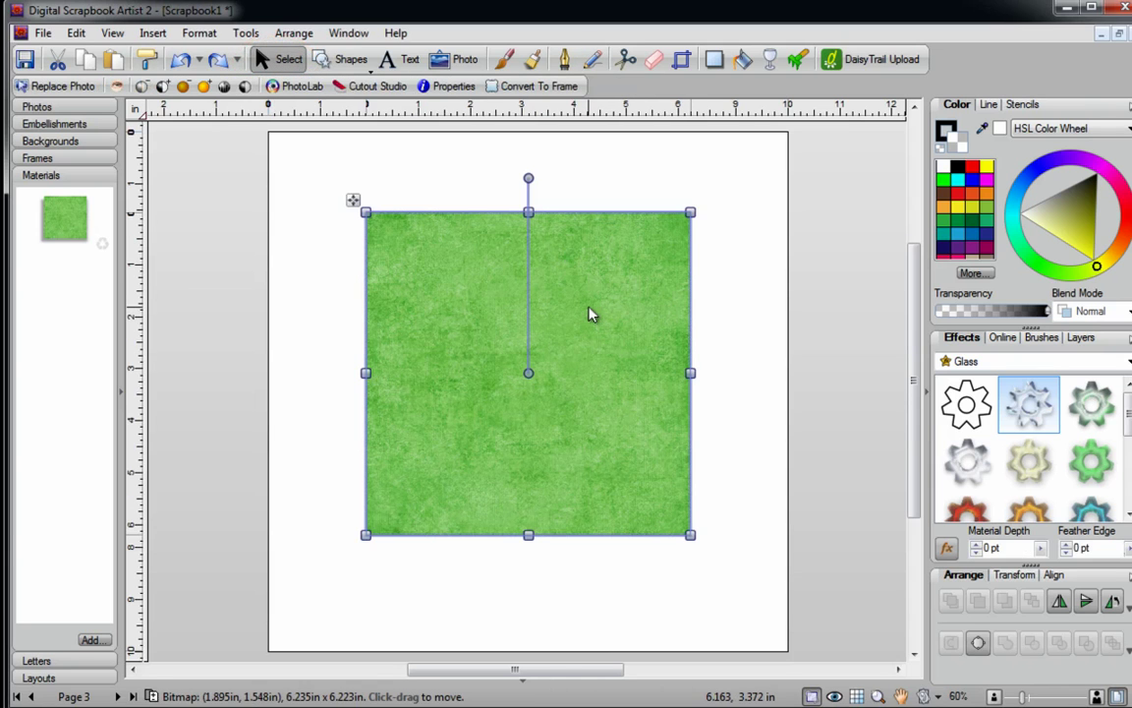
pyautogui.click(626, 61)
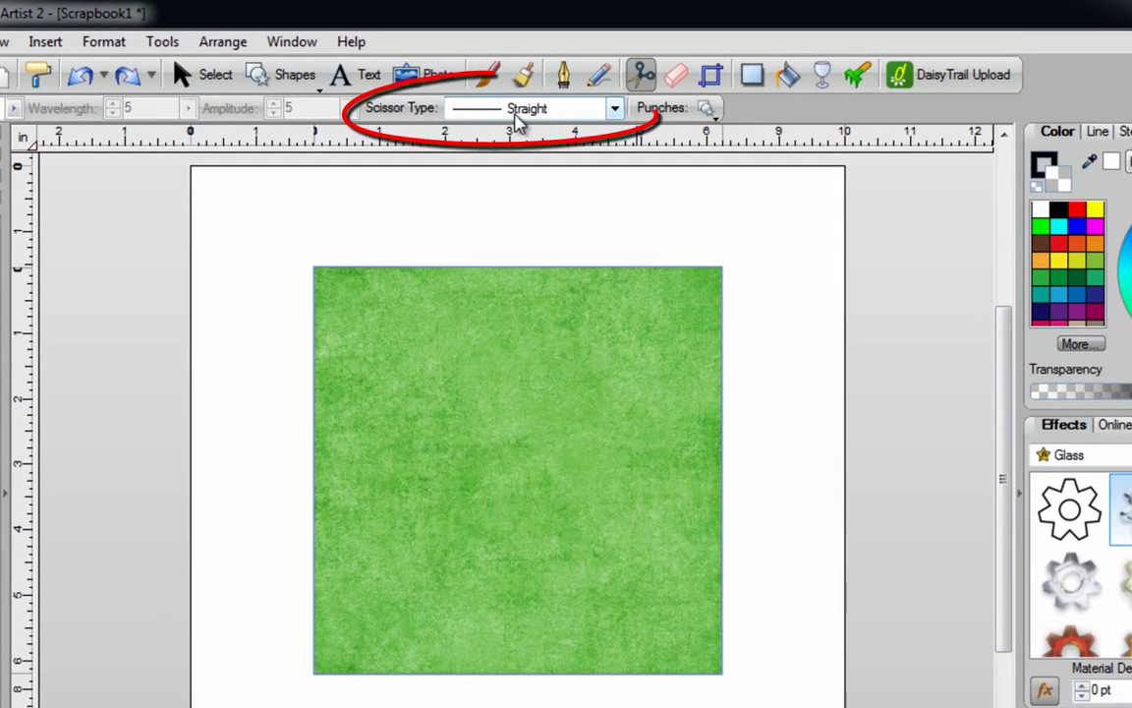
pyautogui.click(614, 110)
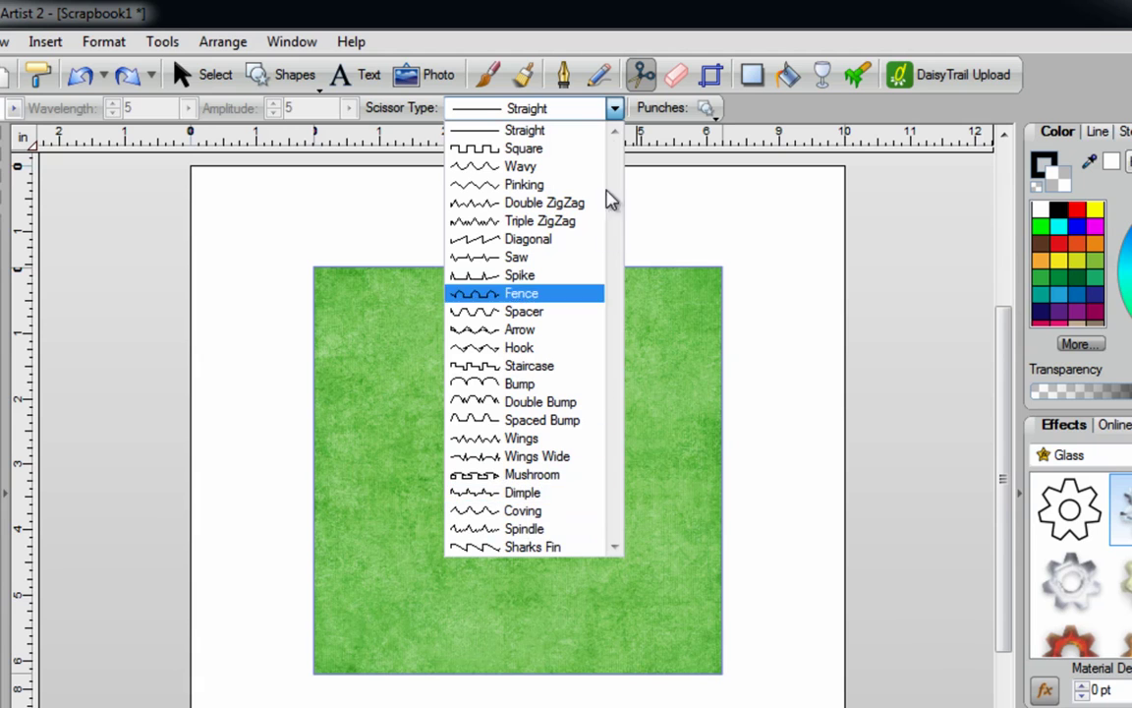
pyautogui.click(587, 110)
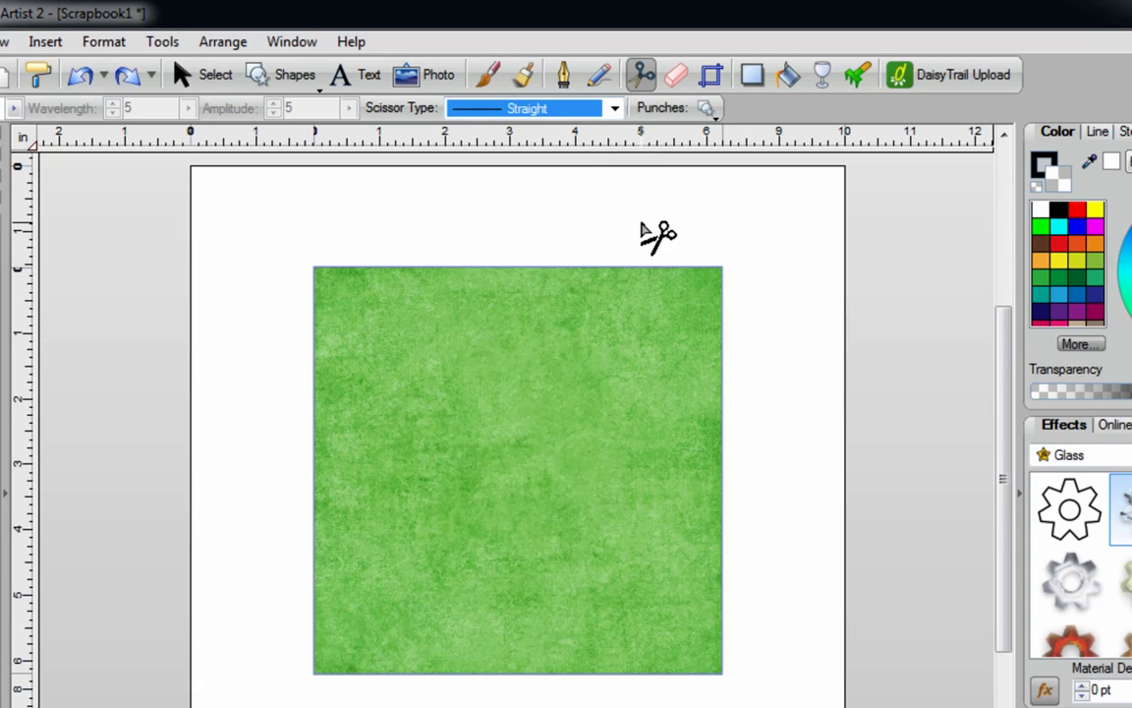
# Cut a straight diagonal across the paper's top-right corner and remove the cut-off piece
pyautogui.moveTo(634, 224)
pyautogui.mouseDown()
pyautogui.moveTo(667, 293)
pyautogui.moveTo(685, 358)
pyautogui.moveTo(753, 435)
pyautogui.mouseUp()
pyautogui.click(708, 305)
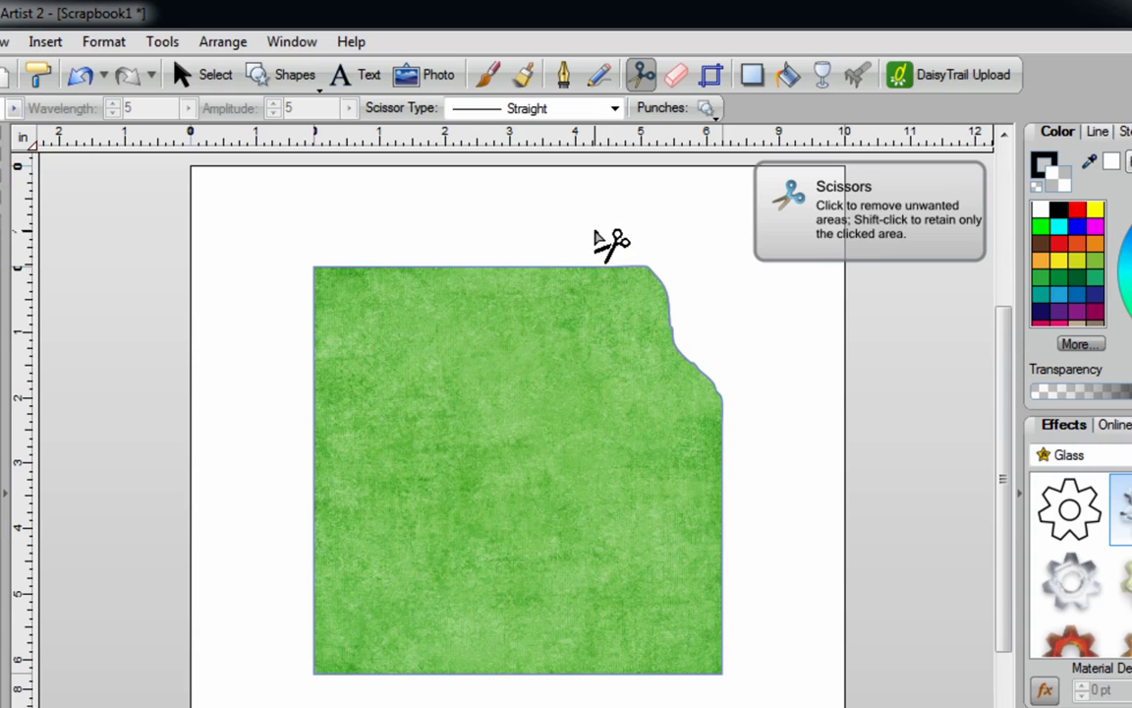
pyautogui.moveTo(593, 227); pyautogui.dragTo(743, 483)
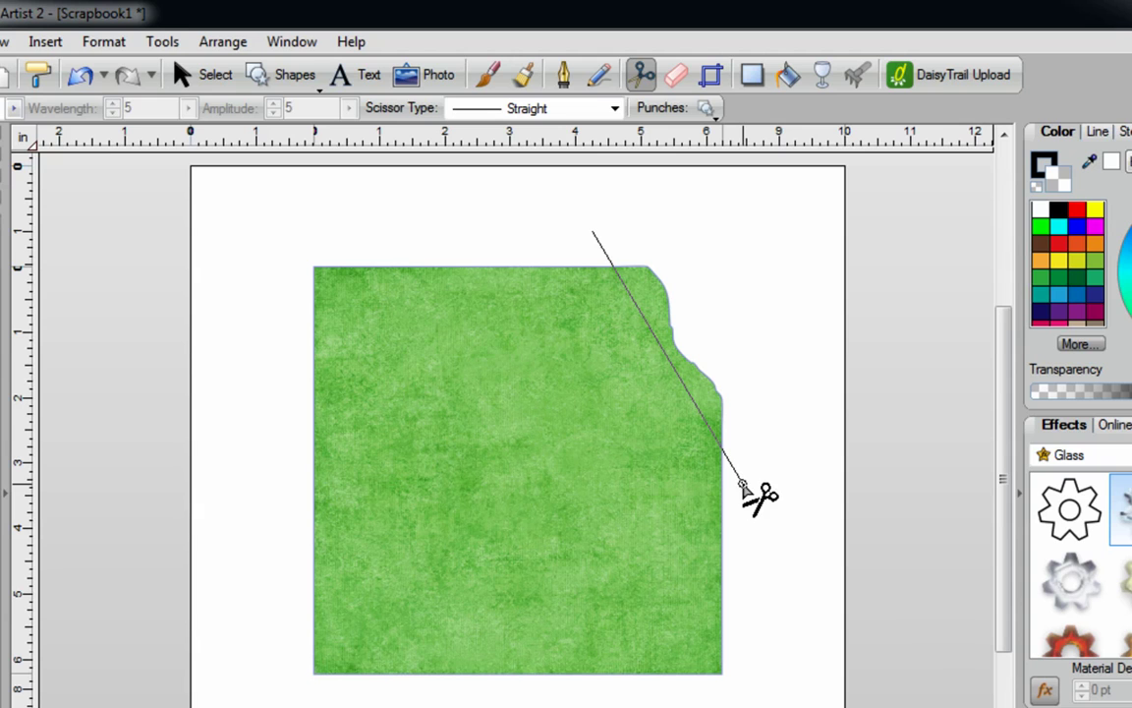
pyautogui.moveTo(743, 483); pyautogui.dragTo(743, 484)
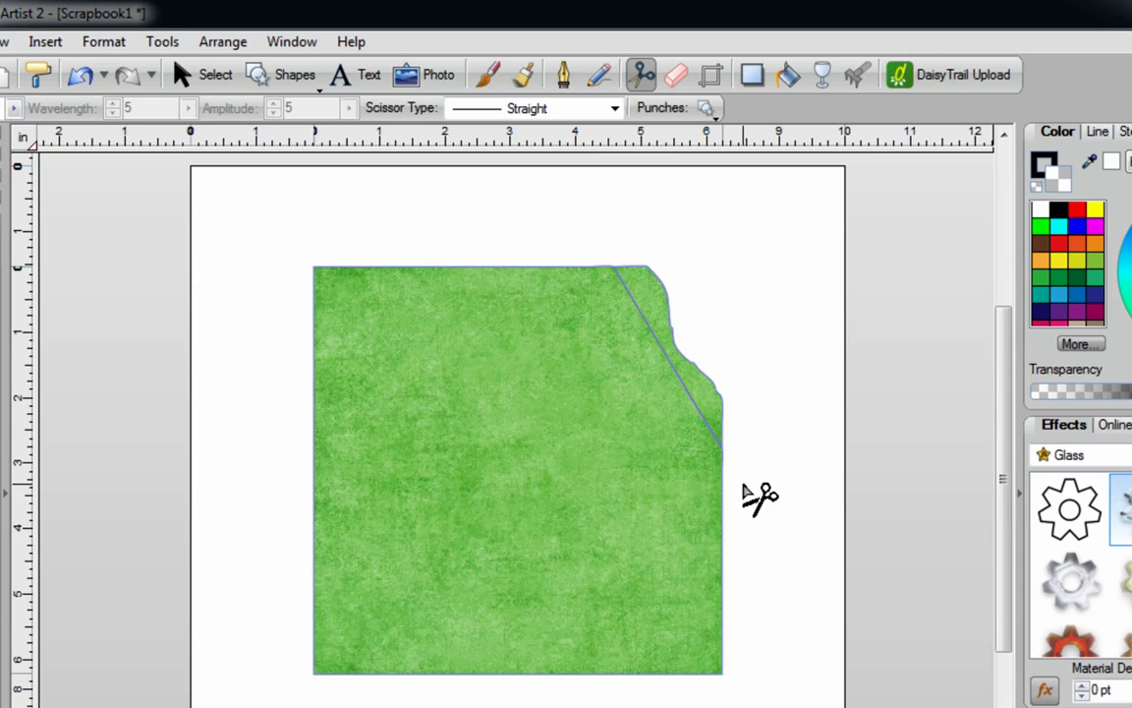
pyautogui.click(715, 403)
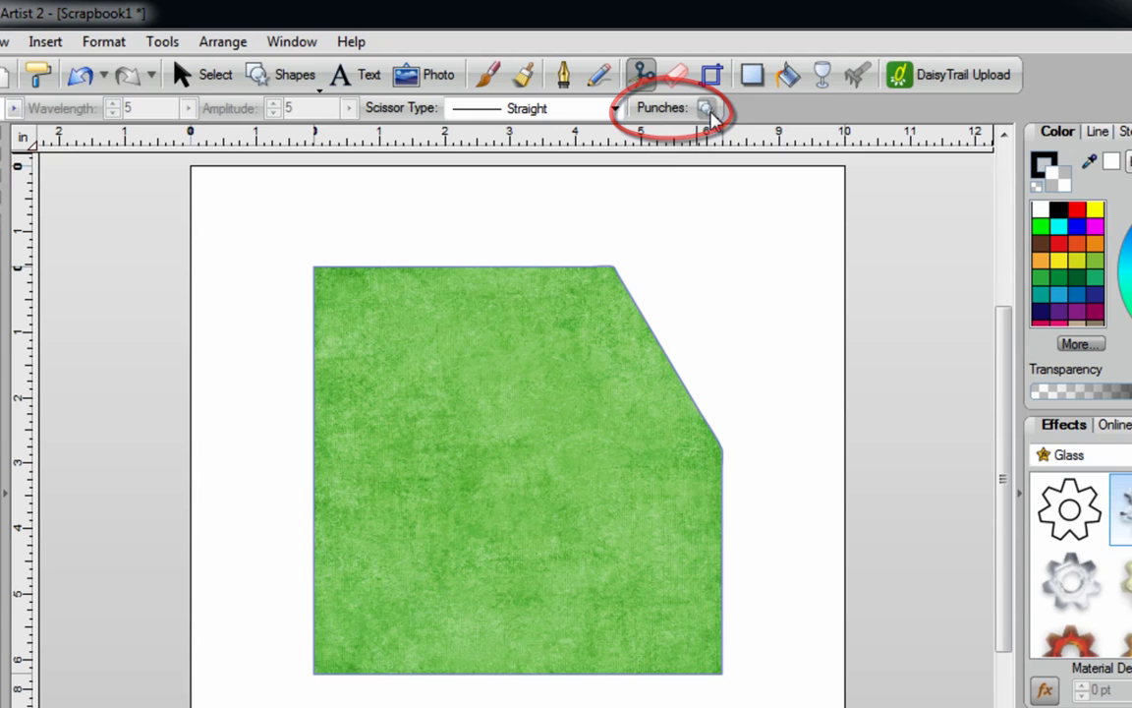
# Punch a small flower shape out of the green paper's lower-left area
pyautogui.click(708, 109)
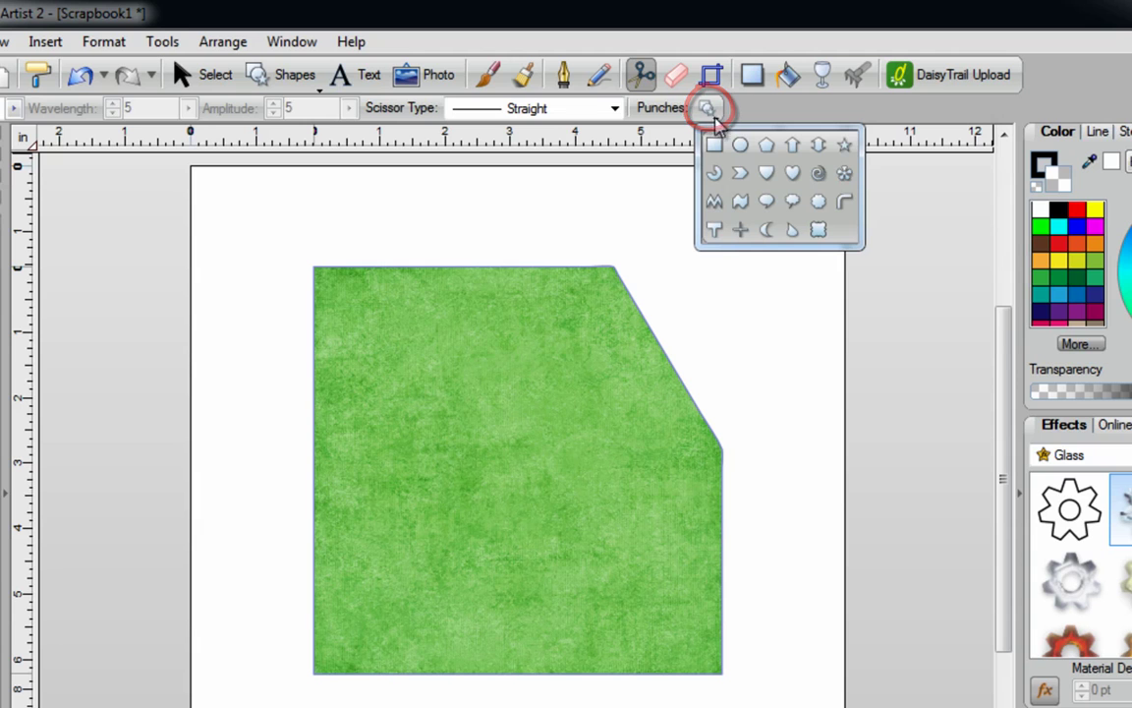
pyautogui.click(849, 184)
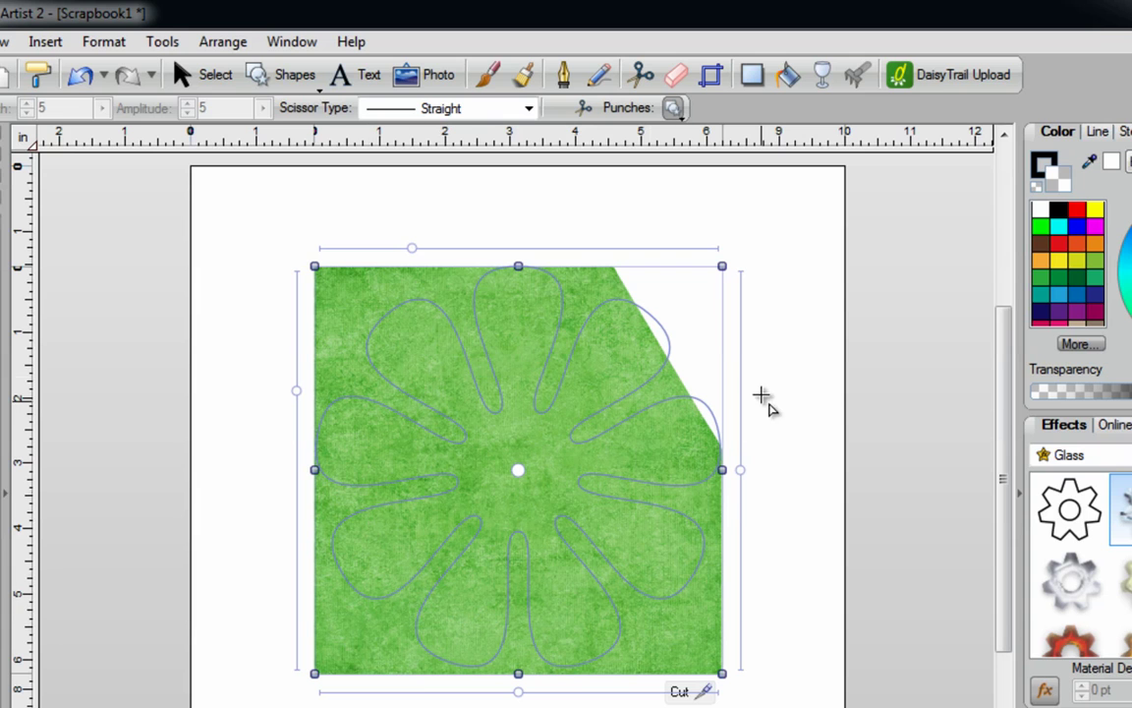
pyautogui.moveTo(725, 267); pyautogui.dragTo(448, 542)
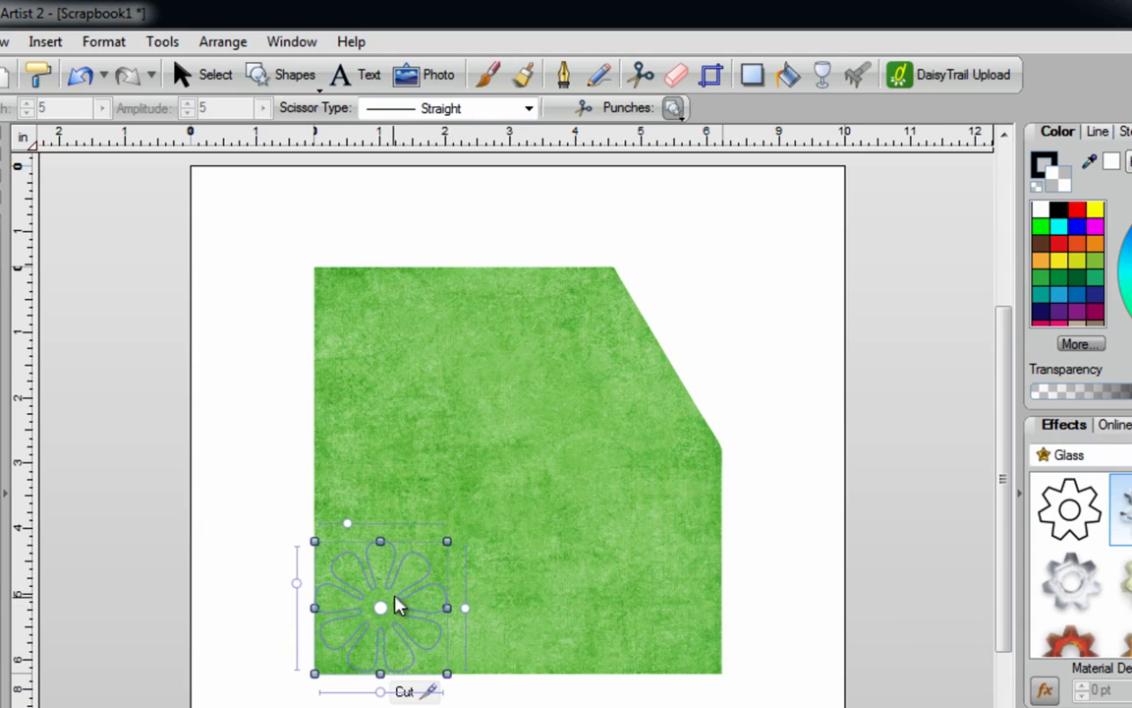
pyautogui.click(404, 692)
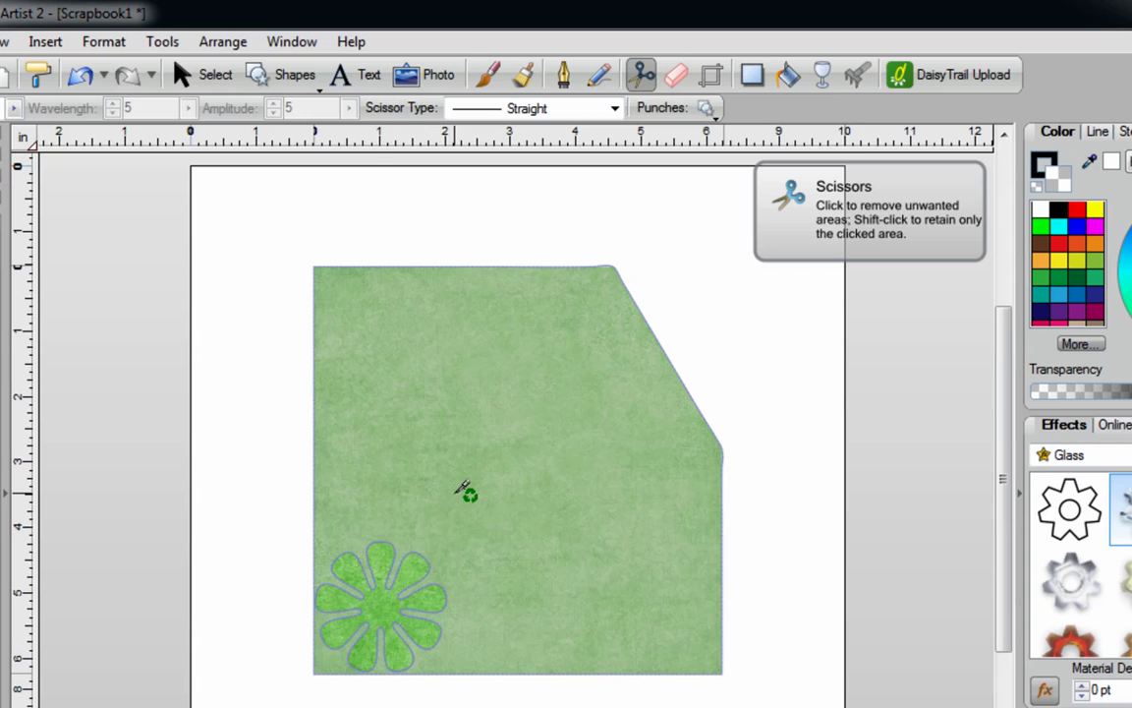
pyautogui.keyDown('shift'); pyautogui.click(374, 328); pyautogui.keyUp('shift')
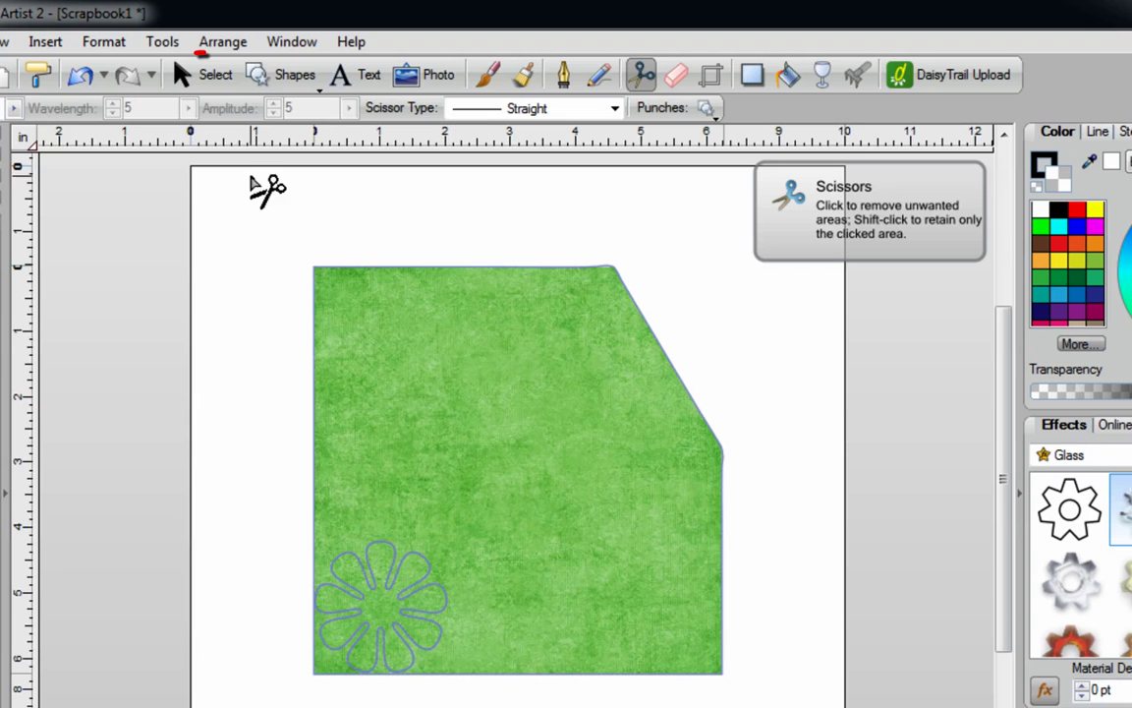
# Select the green paper and slide it right, away from the loose flower
pyautogui.click(203, 79)
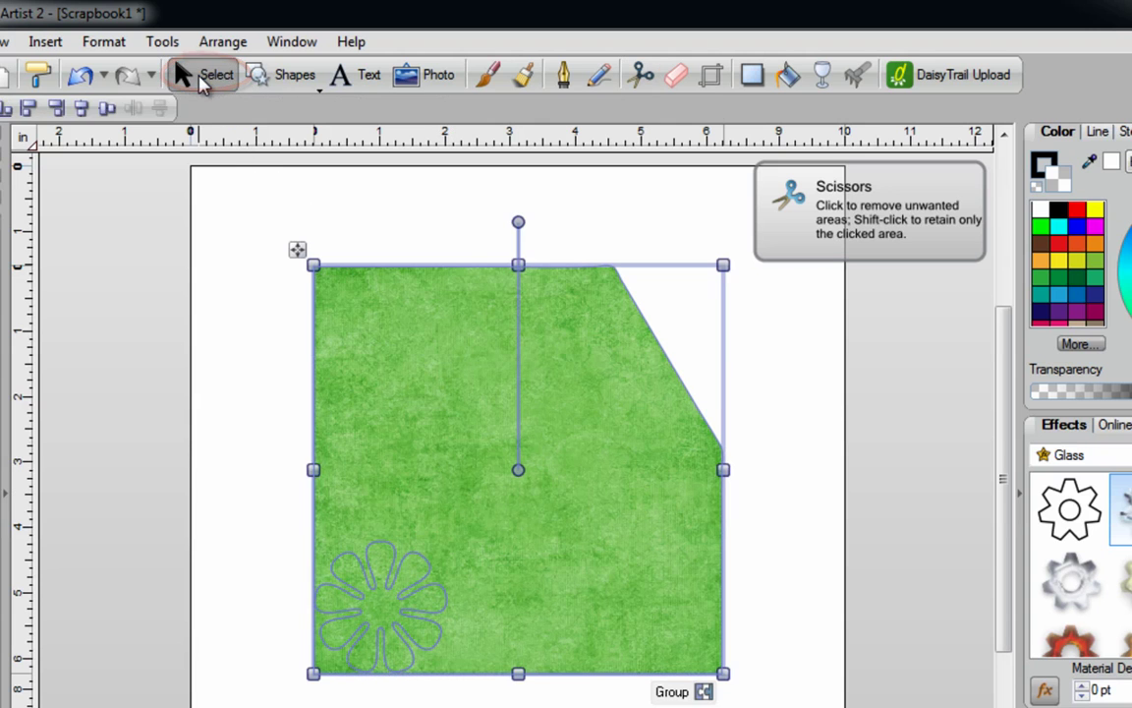
pyautogui.click(275, 348)
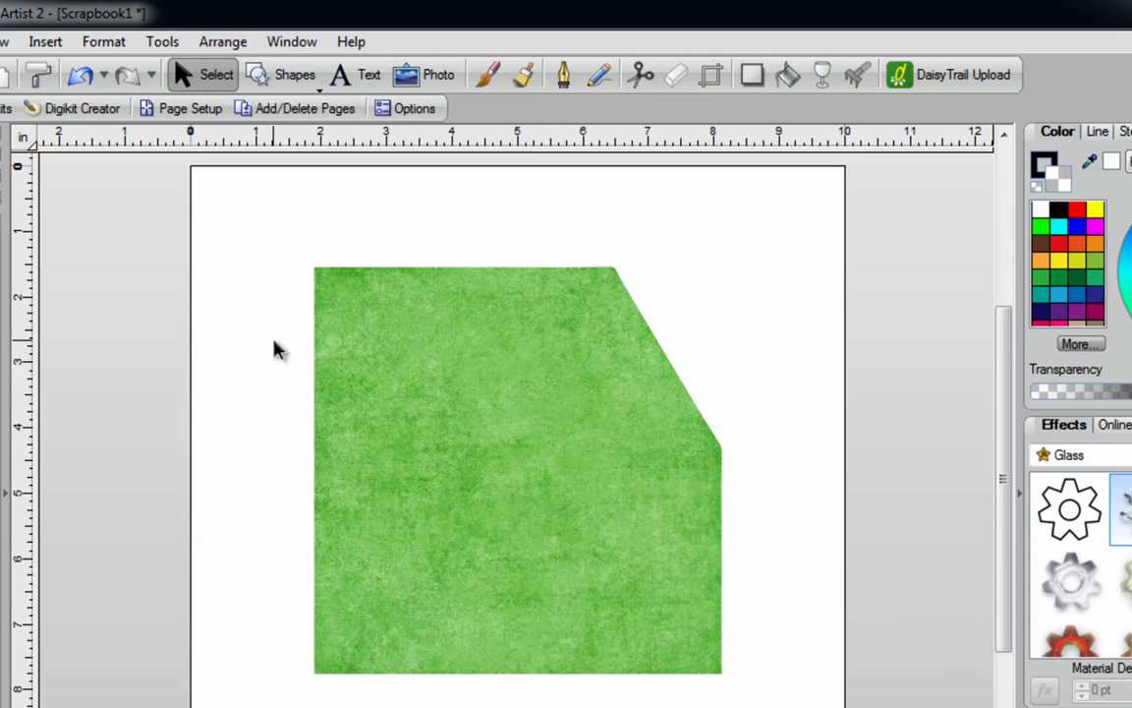
pyautogui.click(374, 383)
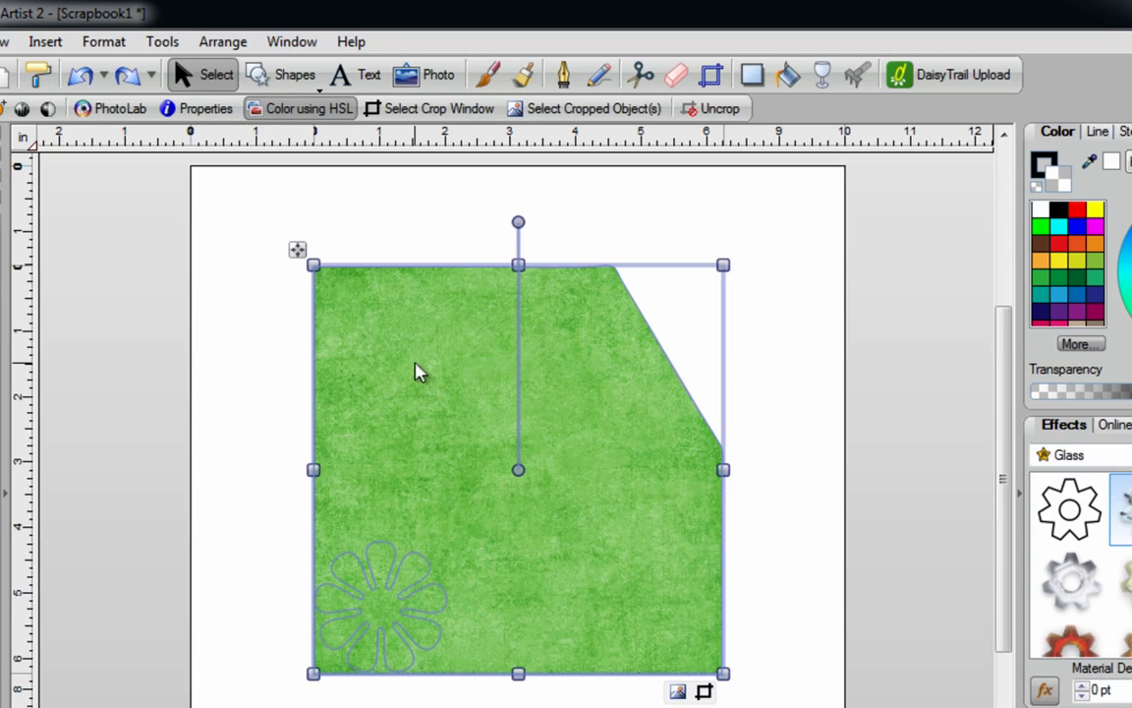
pyautogui.moveTo(418, 371); pyautogui.dragTo(586, 337)
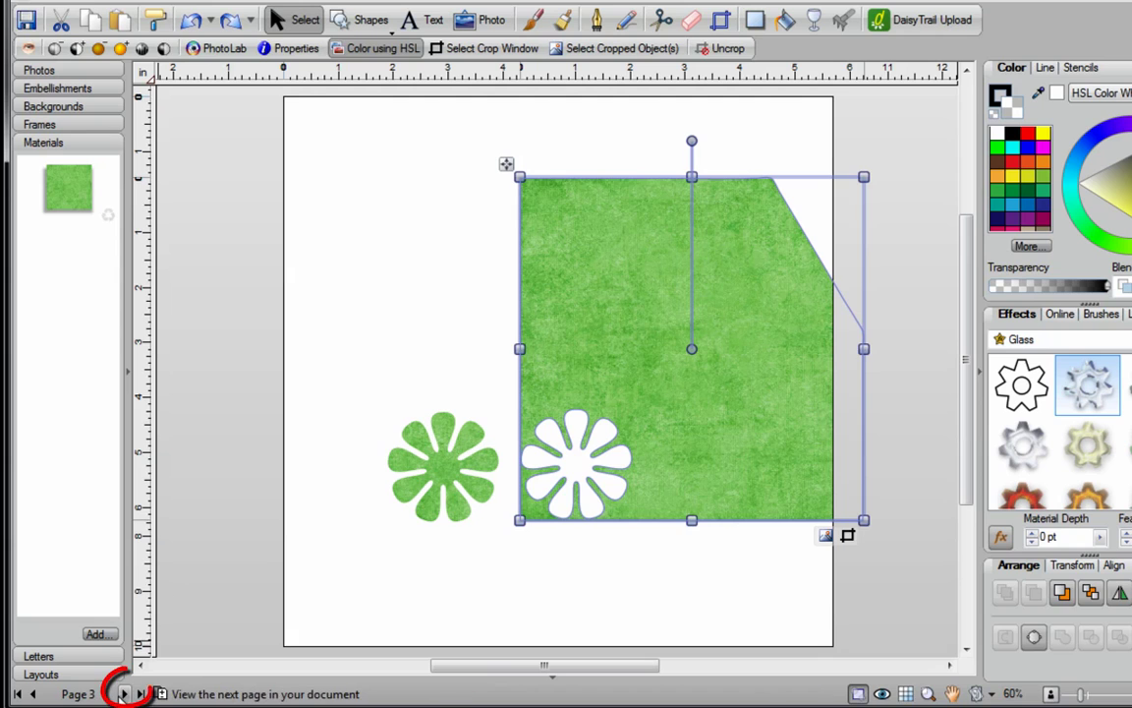
# On Page 4, duplicate the right medallion and rotate the pasted copy
pyautogui.click(123, 694)
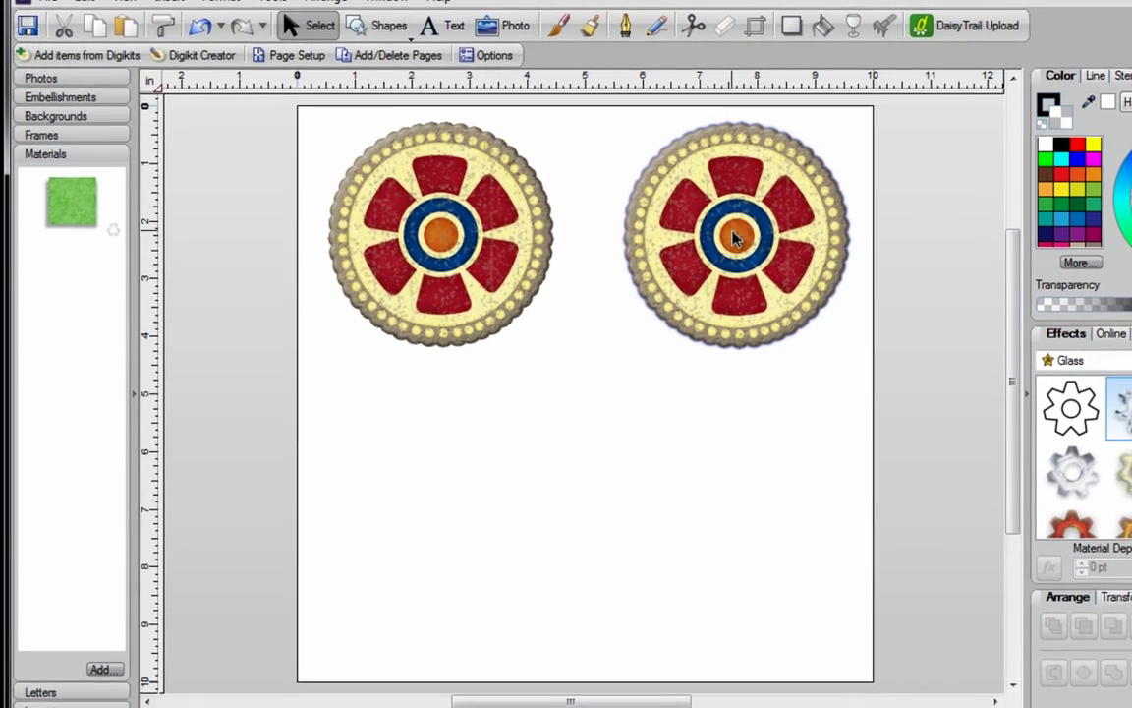
pyautogui.click(735, 239)
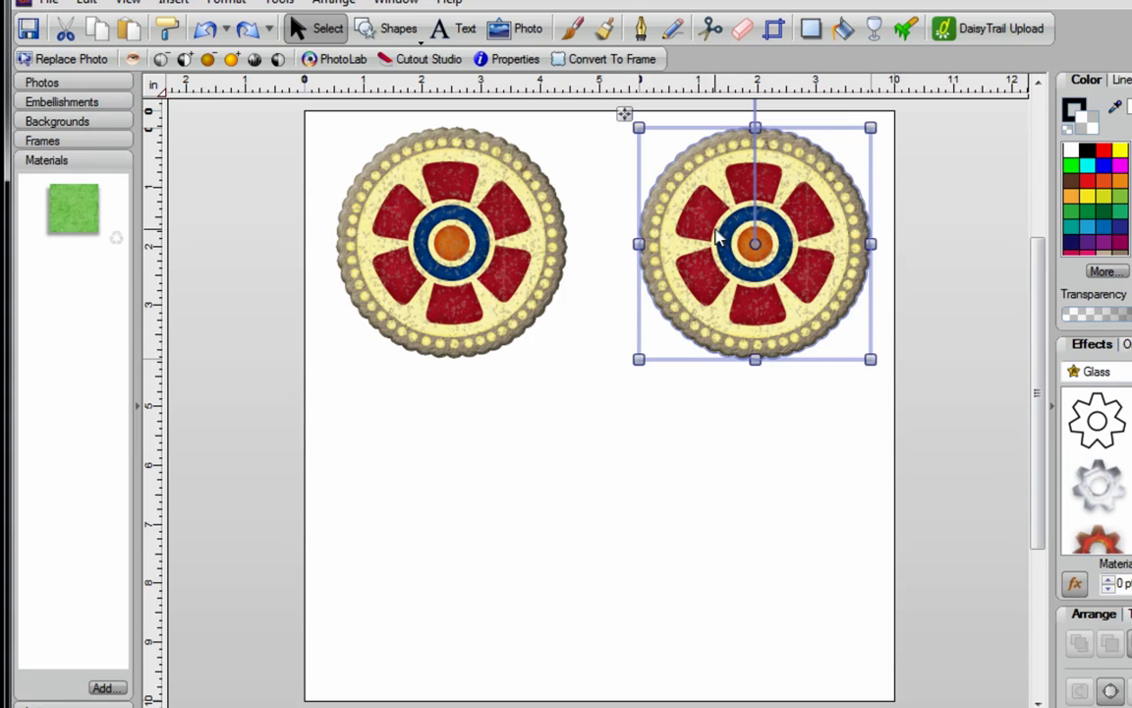
pyautogui.click(97, 29)
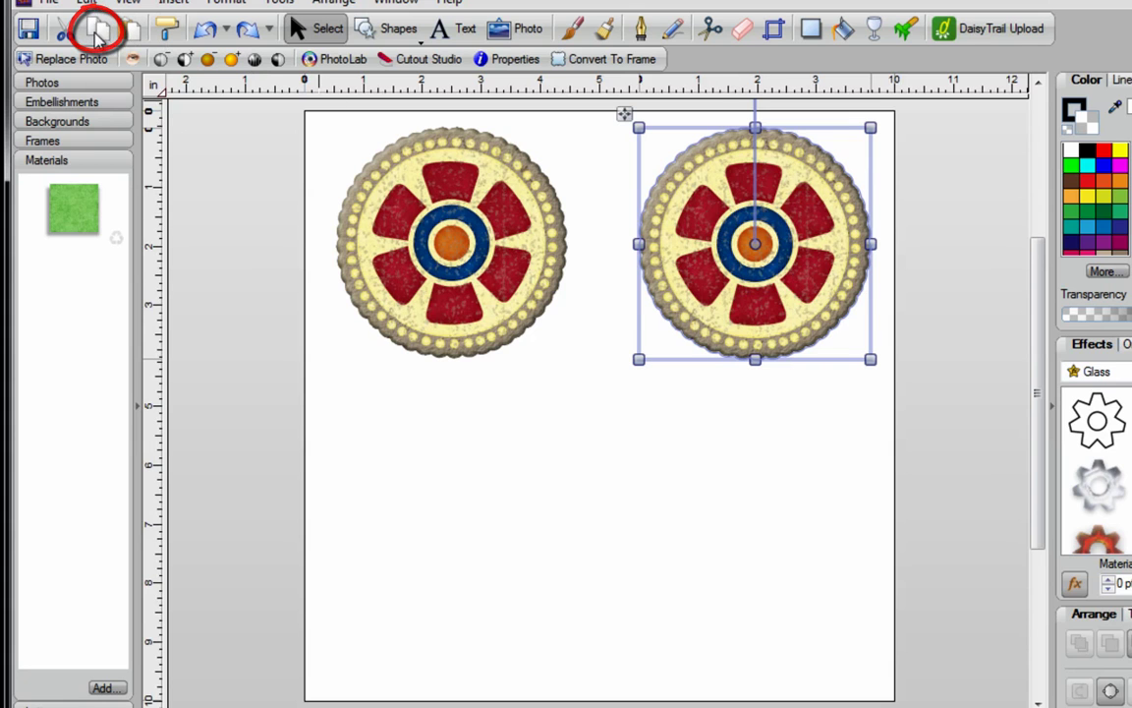
pyautogui.click(126, 30)
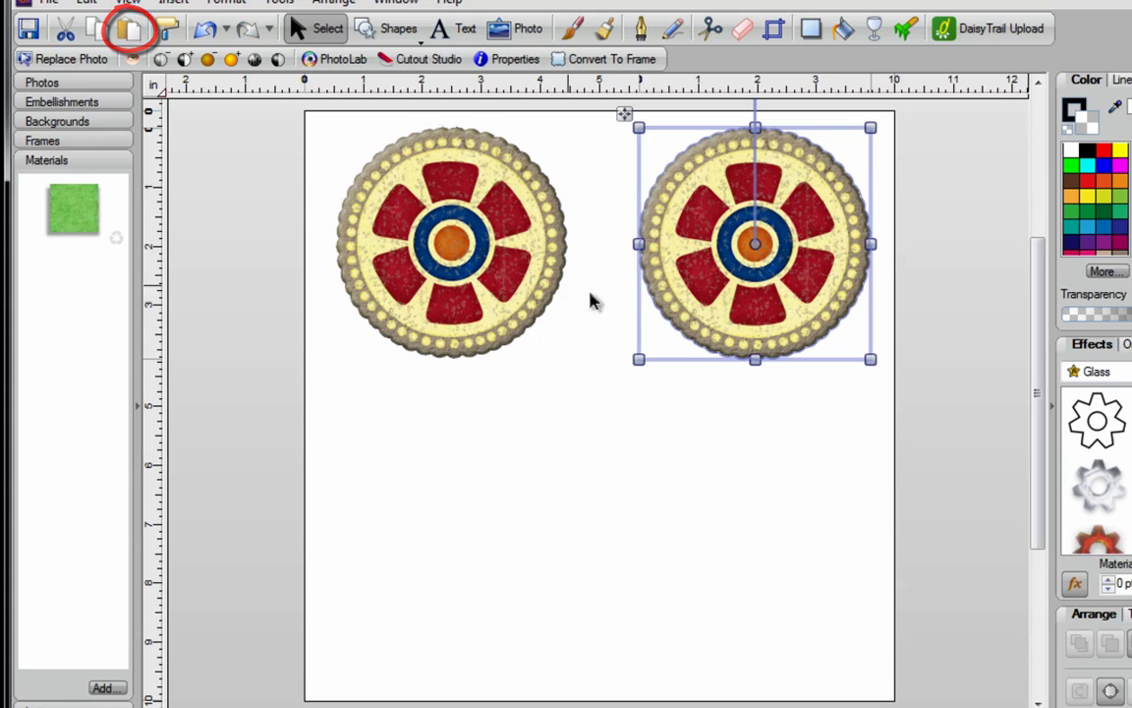
pyautogui.scroll(1, 762, 246)
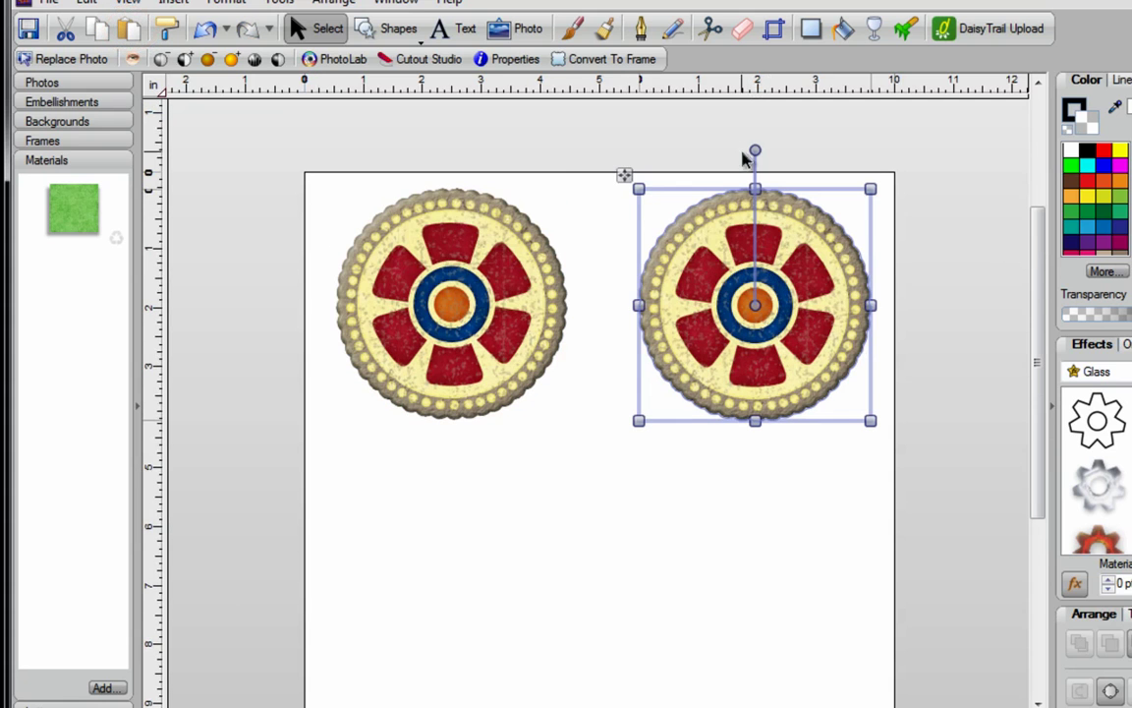
pyautogui.moveTo(755, 149); pyautogui.dragTo(705, 156)
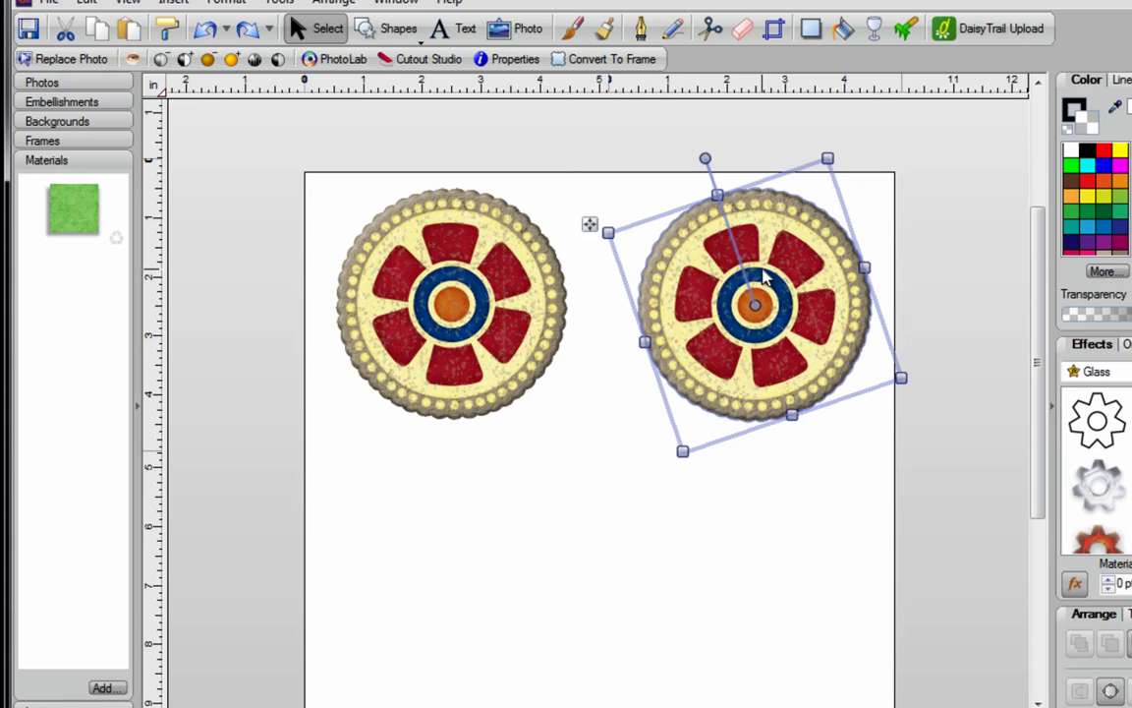
# Erase a wavy stroke through the copy and move it below the original medallion
pyautogui.click(742, 38)
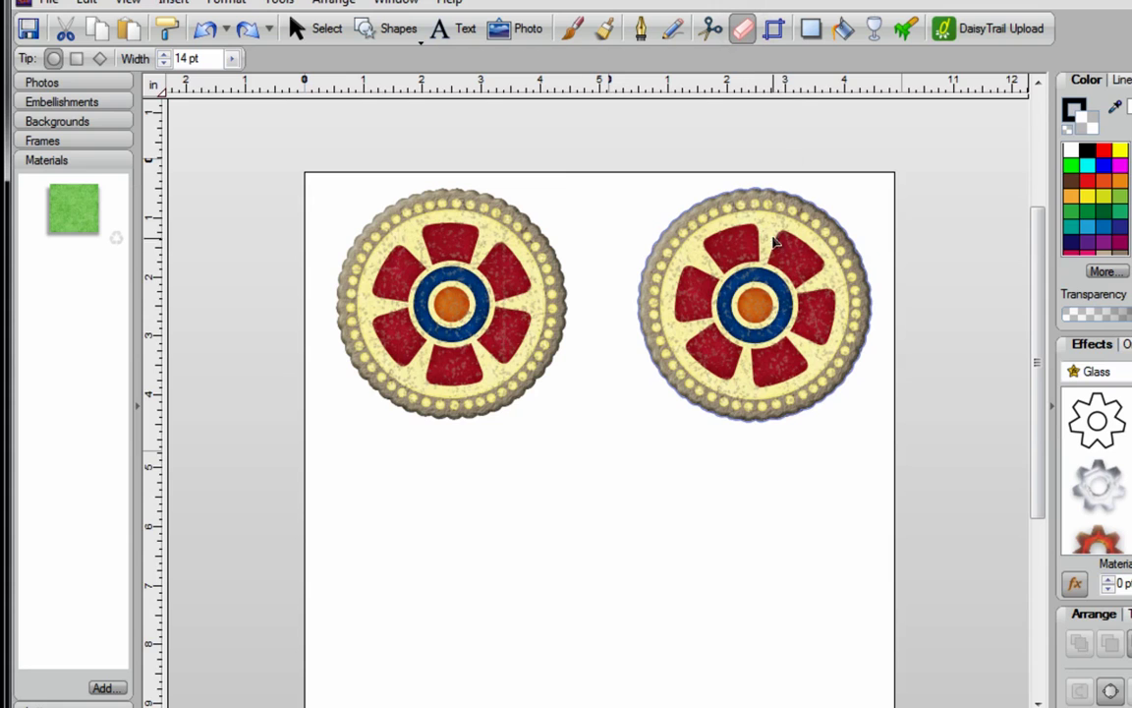
pyautogui.moveTo(774, 243)
pyautogui.mouseDown()
pyautogui.moveTo(720, 254)
pyautogui.moveTo(700, 322)
pyautogui.moveTo(749, 367)
pyautogui.moveTo(821, 336)
pyautogui.moveTo(832, 290)
pyautogui.moveTo(800, 253)
pyautogui.moveTo(780, 249)
pyautogui.mouseUp()
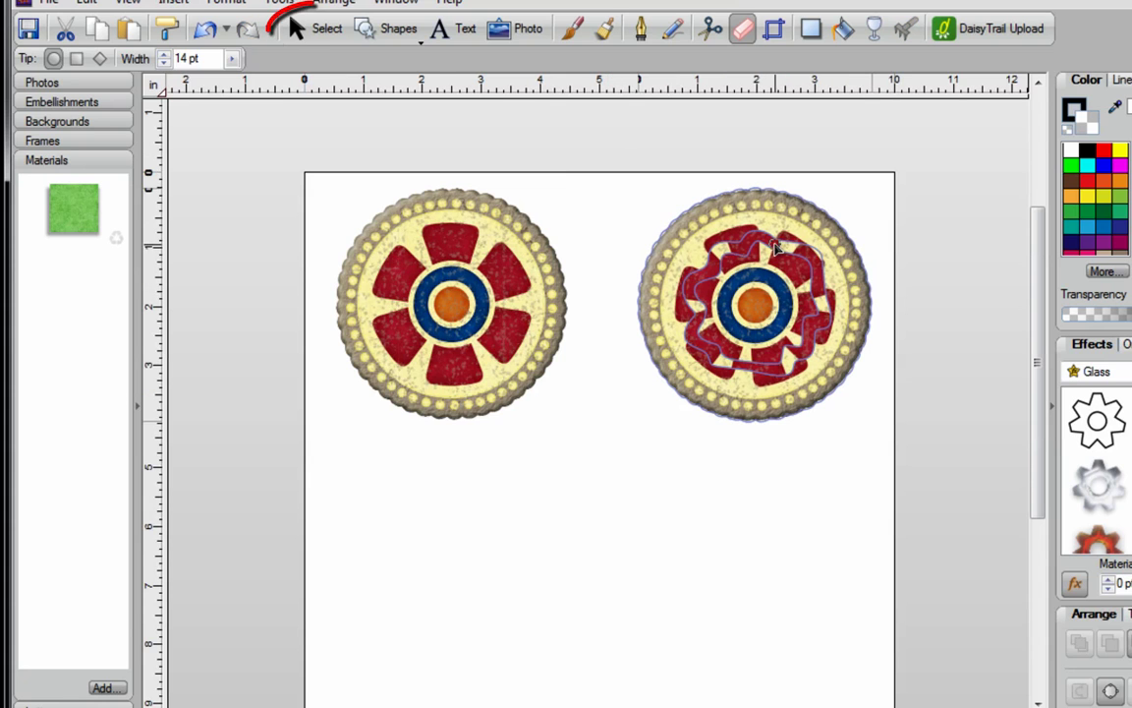
pyautogui.click(313, 29)
pyautogui.click(612, 496)
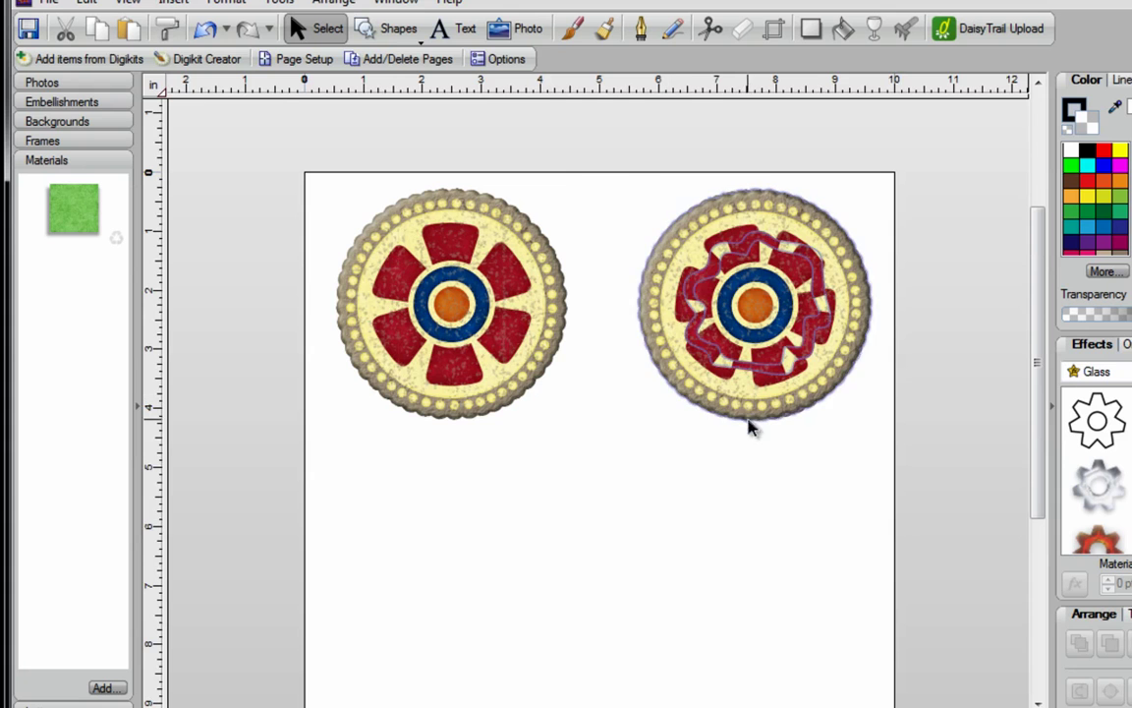
pyautogui.moveTo(751, 424); pyautogui.dragTo(758, 634)
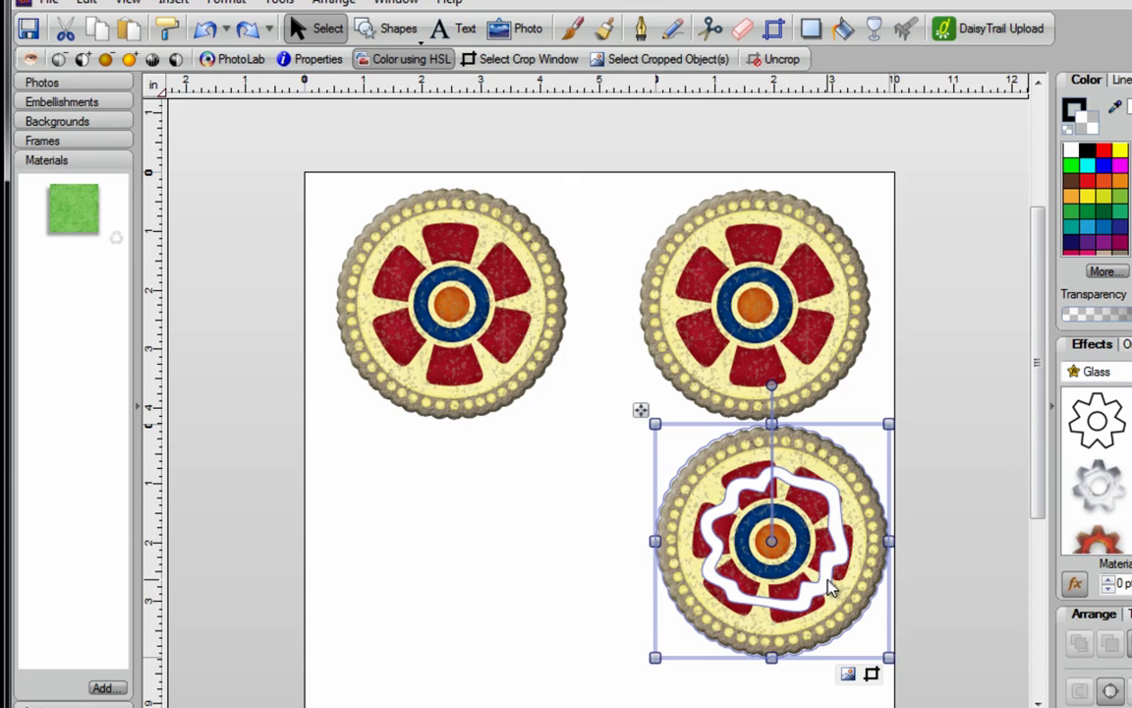
pyautogui.click(765, 257)
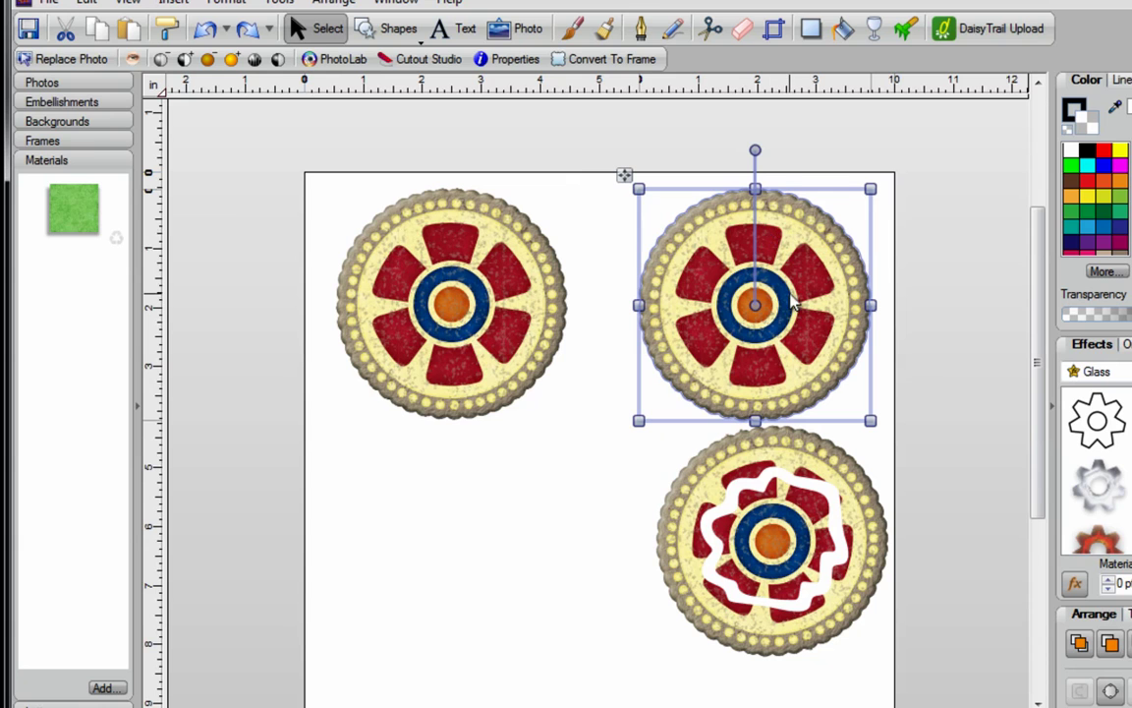
# Crop the upper-right medallion to show its upper-right quarter and shift the piece up-left
pyautogui.click(773, 33)
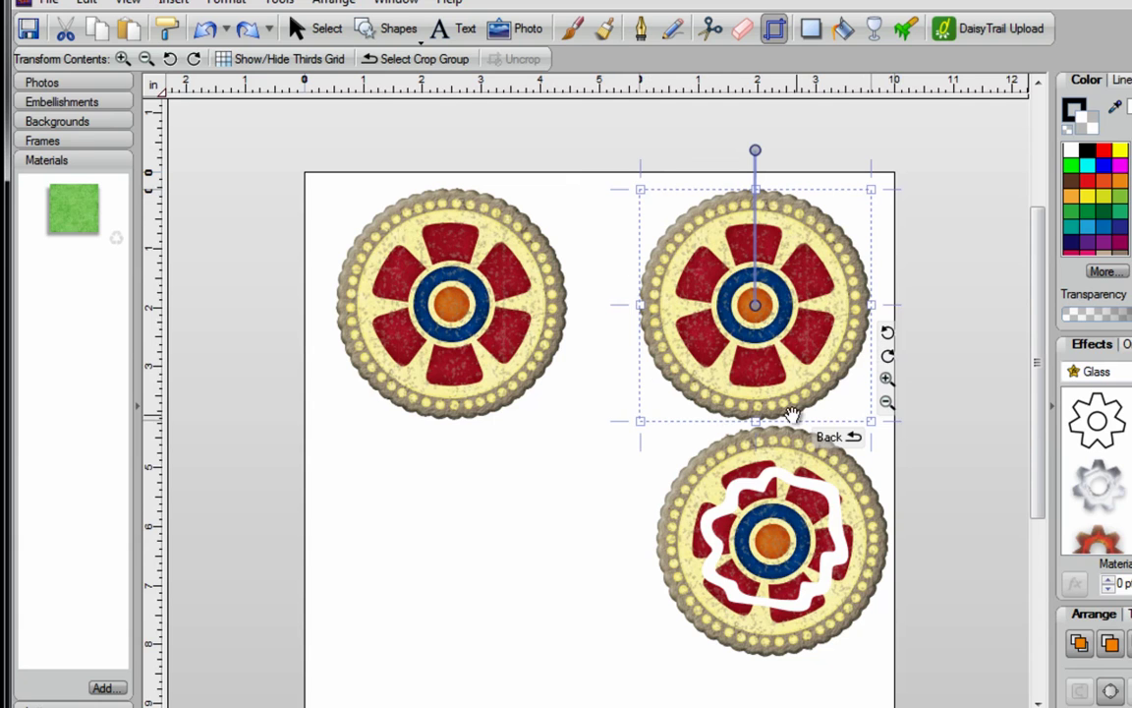
pyautogui.click(816, 252)
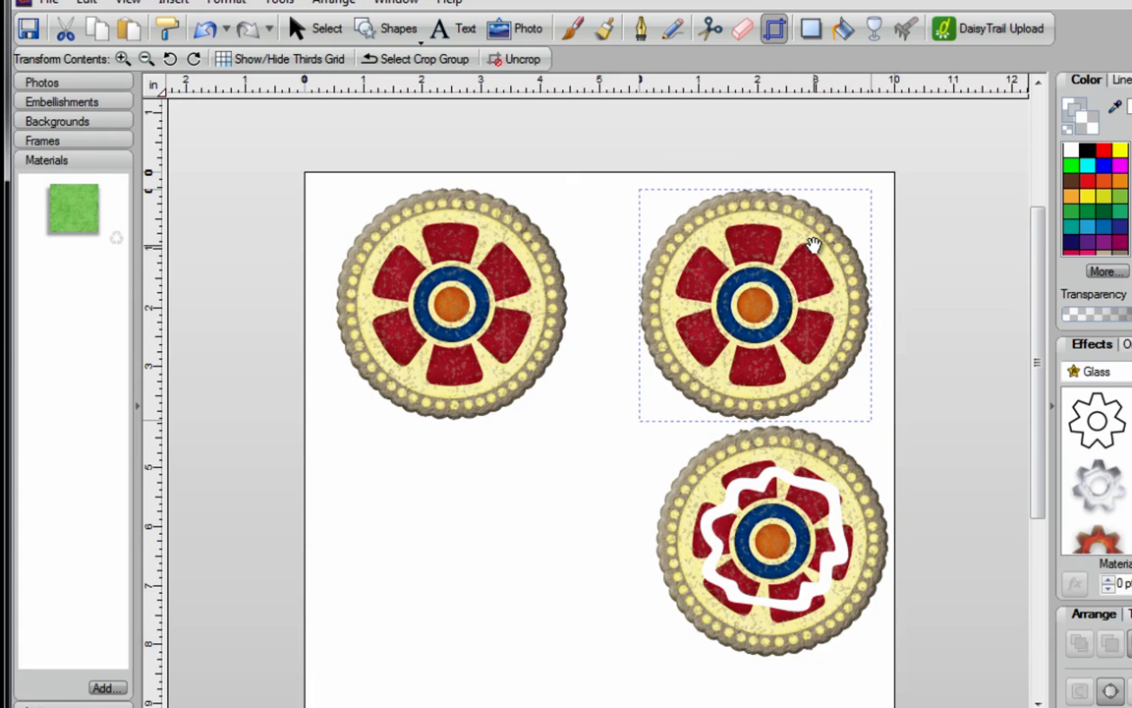
pyautogui.moveTo(814, 244); pyautogui.dragTo(703, 351)
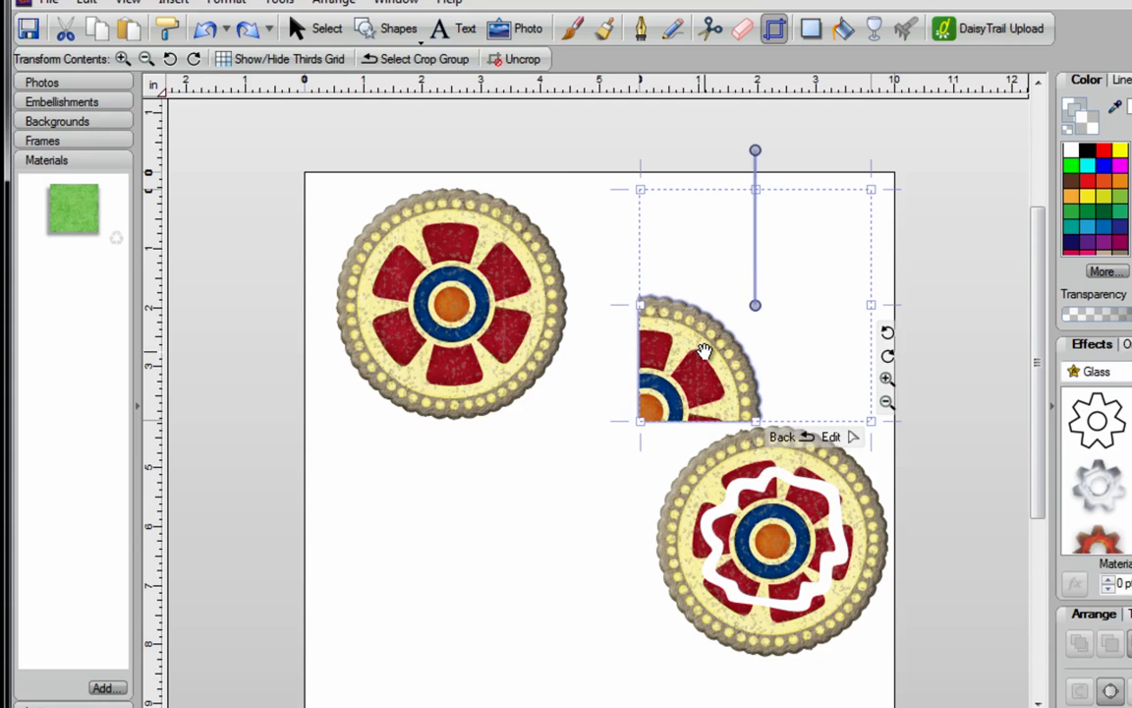
pyautogui.click(561, 434)
pyautogui.moveTo(695, 415)
pyautogui.mouseDown()
pyautogui.moveTo(780, 331)
pyautogui.moveTo(691, 390)
pyautogui.mouseUp()
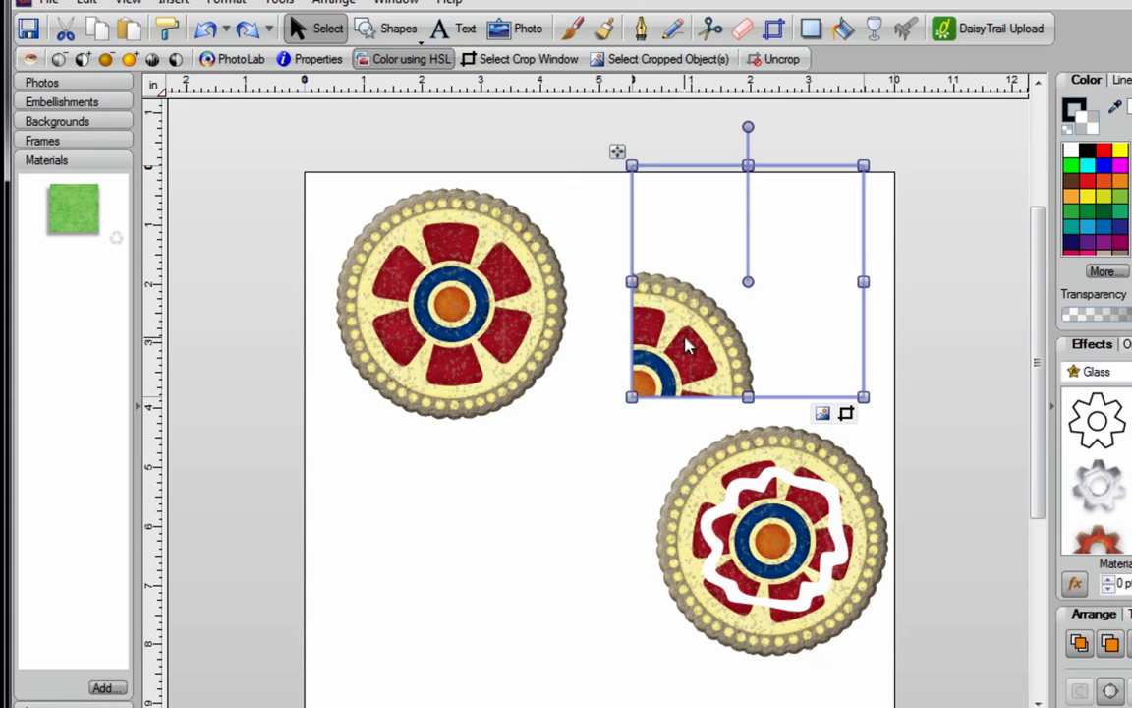
# Recrop around the centred flower, trimming to about 2.122 × 2.347 in, then nudge right
pyautogui.click(845, 412)
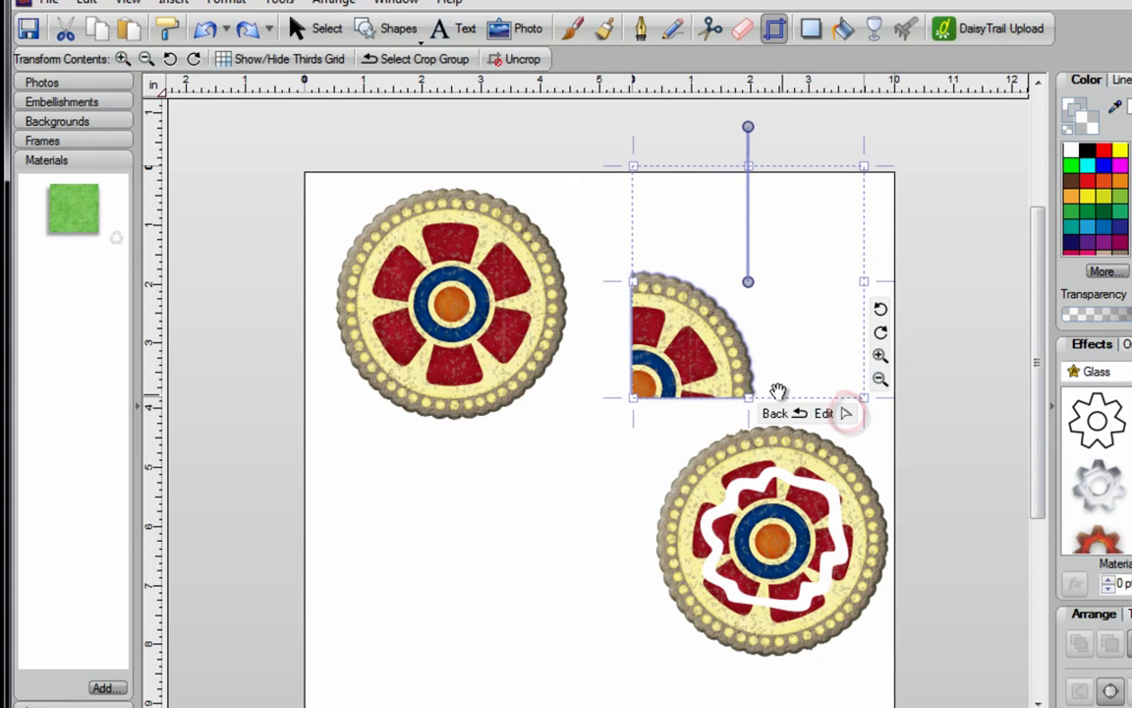
pyautogui.moveTo(685, 360); pyautogui.dragTo(794, 265)
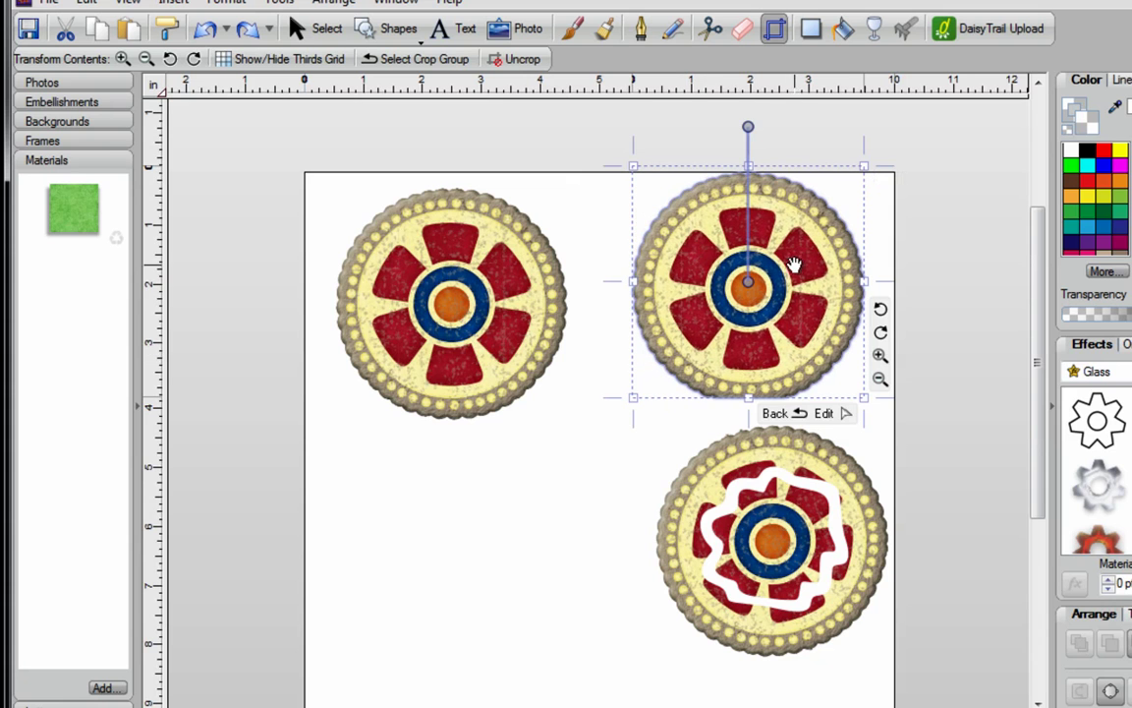
pyautogui.click(863, 280)
pyautogui.moveTo(863, 280); pyautogui.dragTo(810, 280)
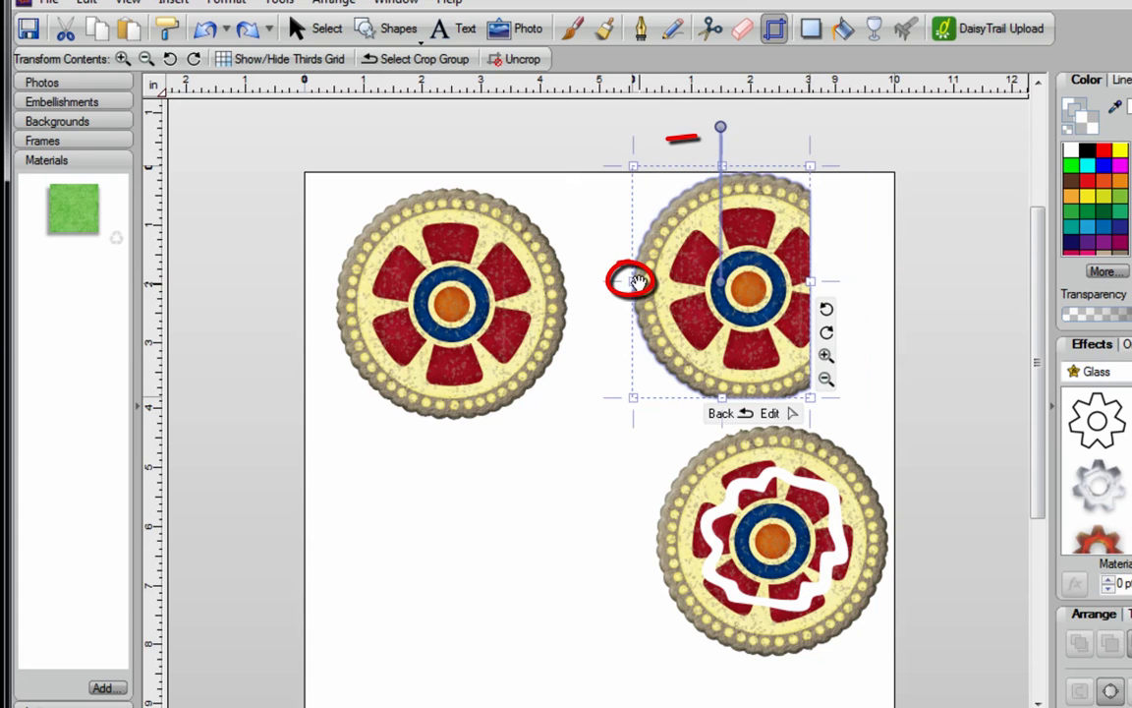
pyautogui.moveTo(633, 280); pyautogui.dragTo(685, 285)
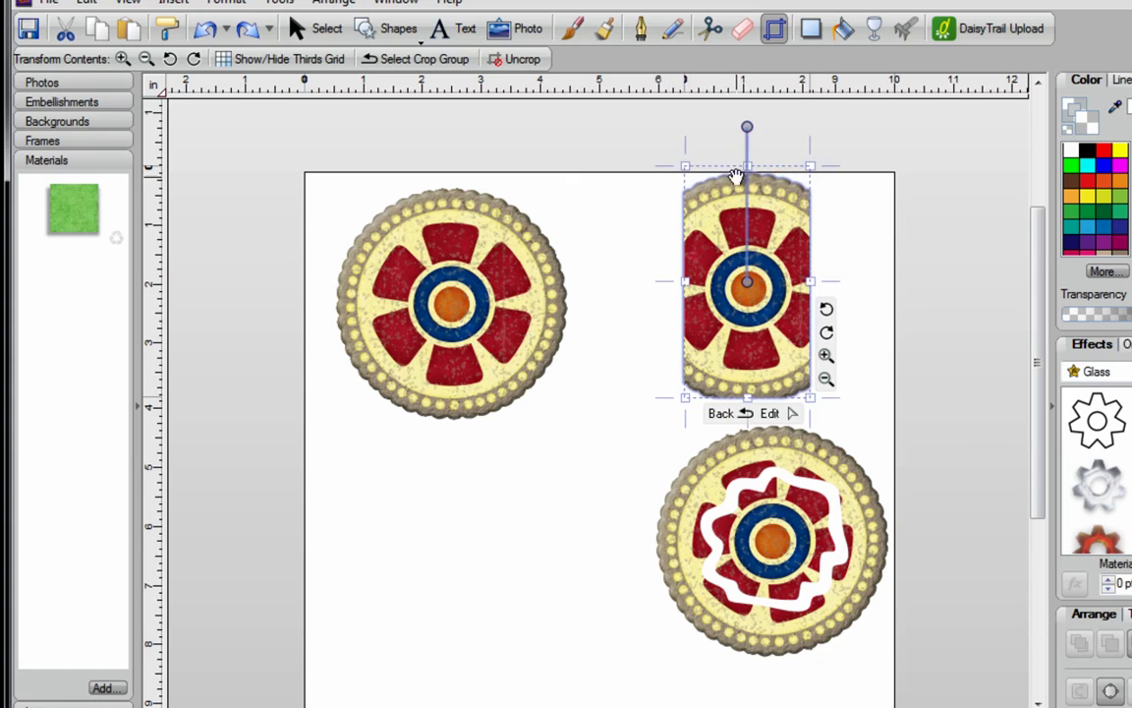
pyautogui.moveTo(747, 169); pyautogui.dragTo(747, 217)
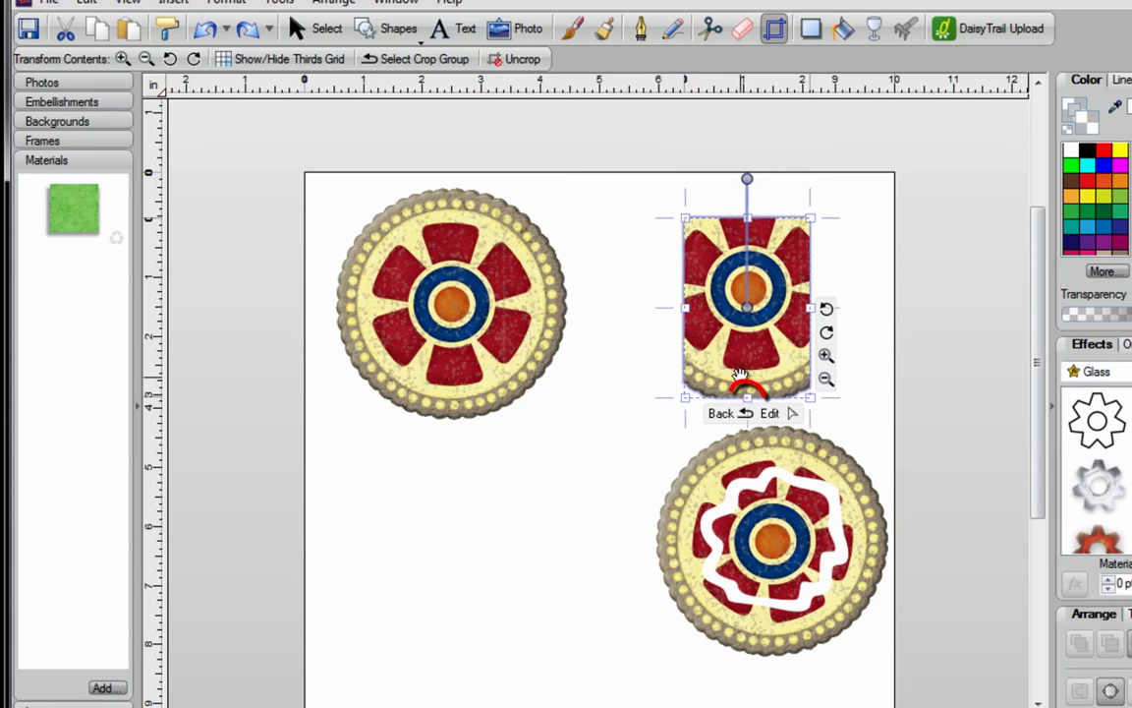
pyautogui.moveTo(747, 397); pyautogui.dragTo(749, 356)
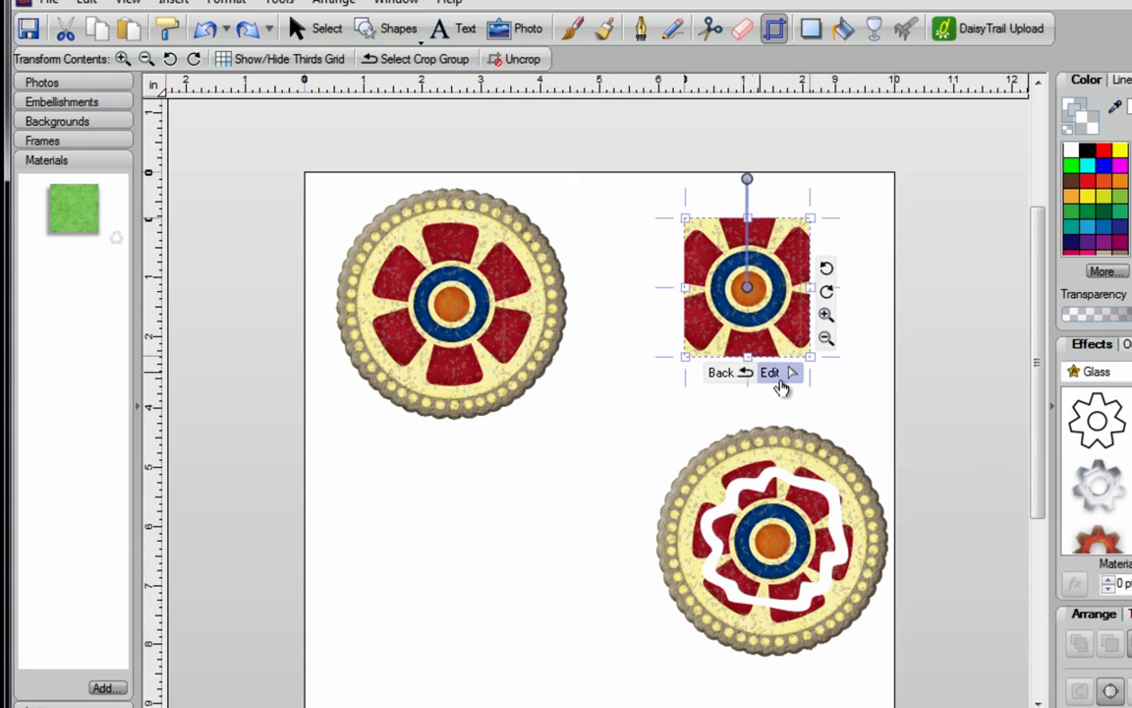
pyautogui.click(881, 355)
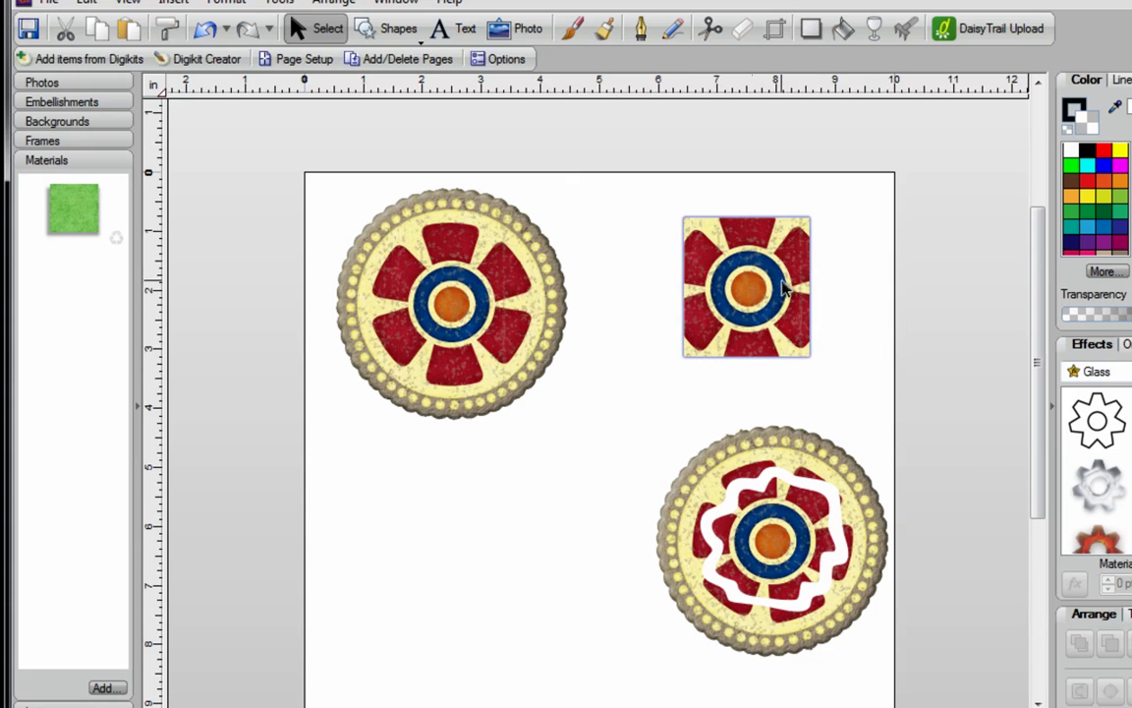
pyautogui.moveTo(745, 305); pyautogui.dragTo(772, 297)
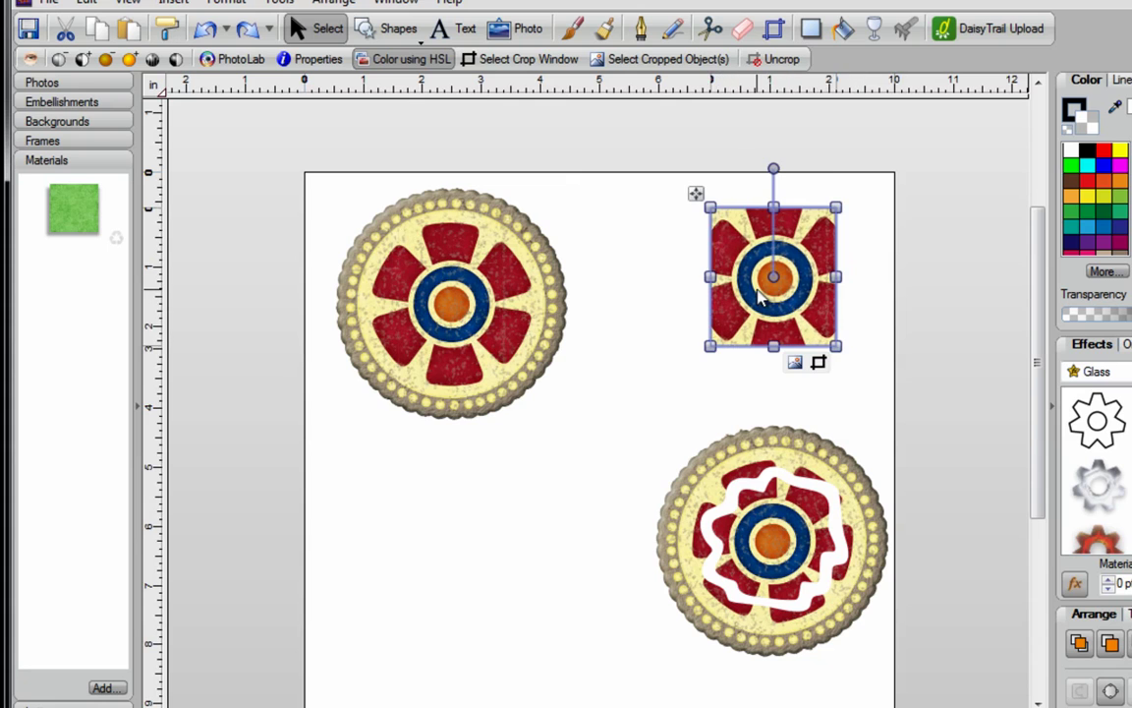
# Give the cropped square a down-right drop shadow with 58% opacity and 10.9 pt blur
pyautogui.click(812, 29)
pyautogui.moveTo(757, 236); pyautogui.dragTo(777, 256)
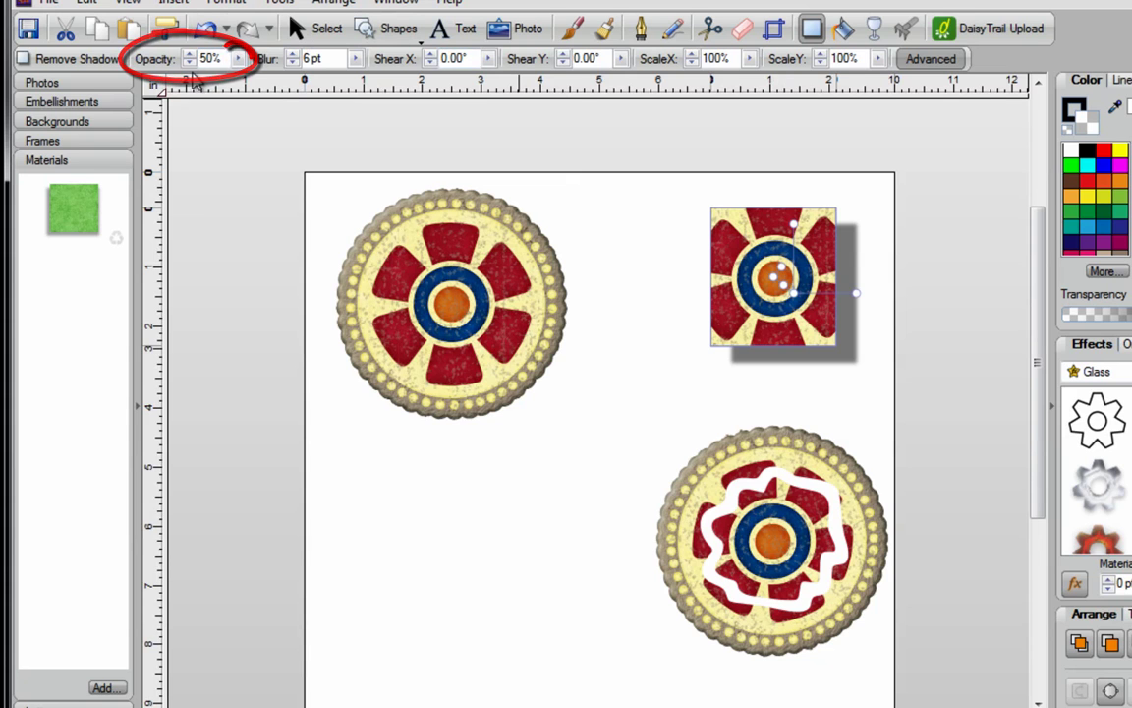
pyautogui.click(238, 59)
pyautogui.moveTo(241, 86)
pyautogui.mouseDown()
pyautogui.moveTo(265, 86)
pyautogui.moveTo(247, 89)
pyautogui.mouseUp()
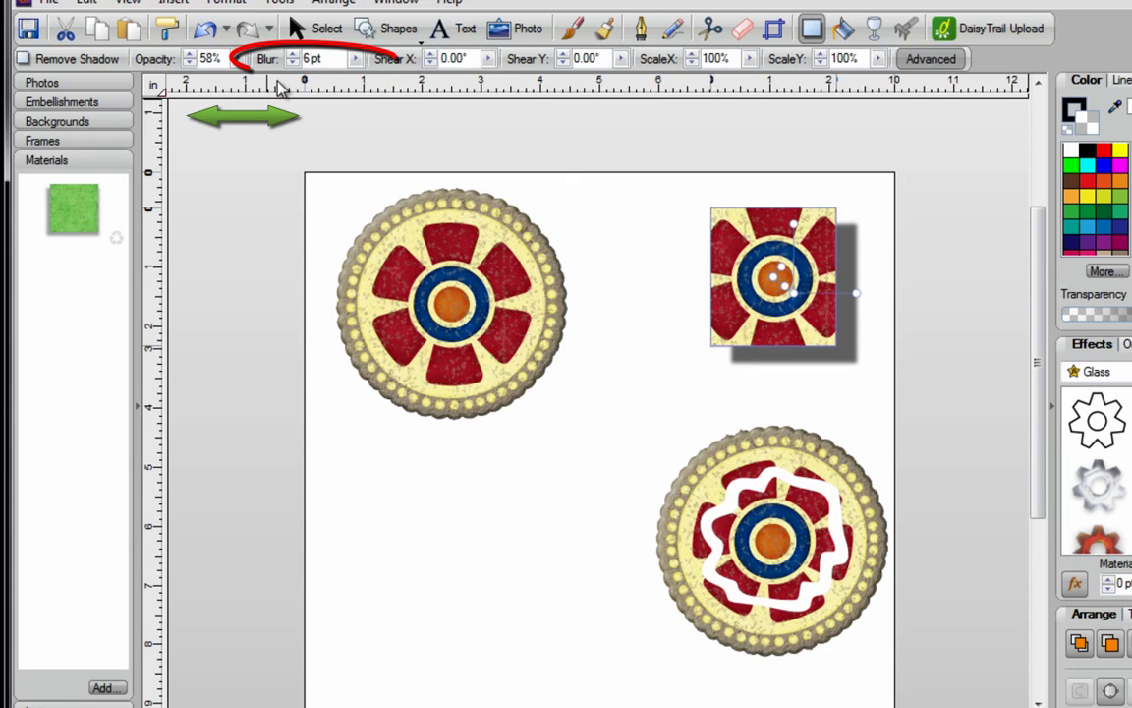
pyautogui.click(355, 59)
pyautogui.moveTo(361, 82); pyautogui.dragTo(374, 87)
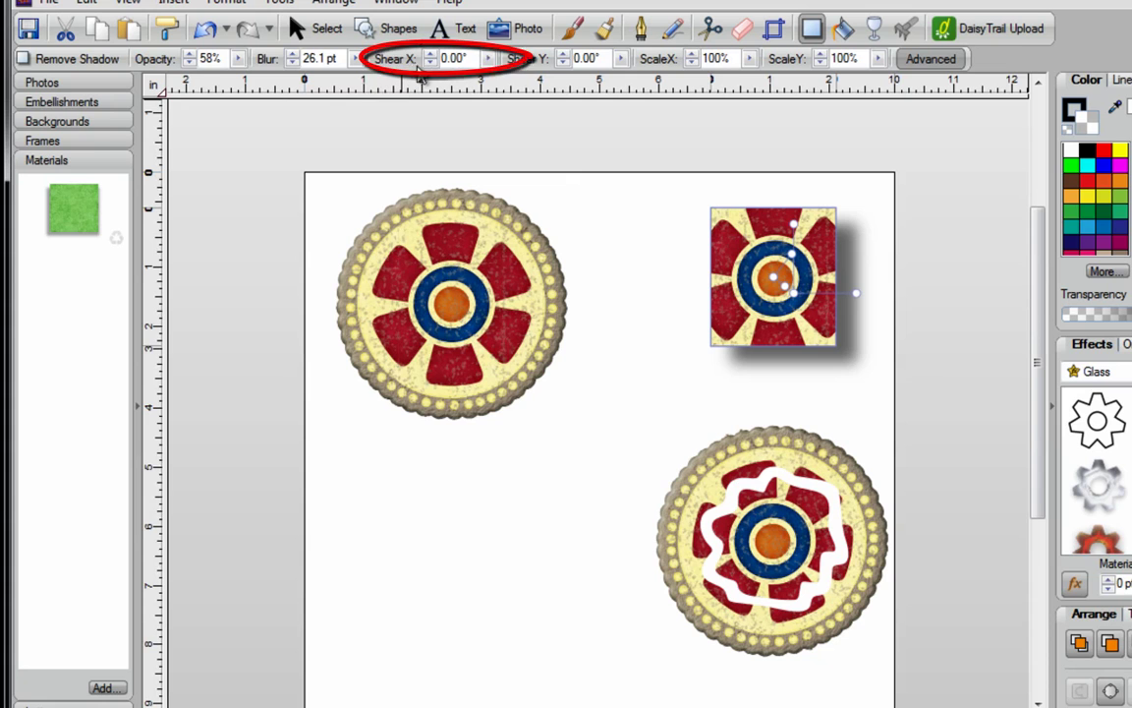
# Skew the shadow with Shear X, then remove the shadow entirely
pyautogui.click(489, 59)
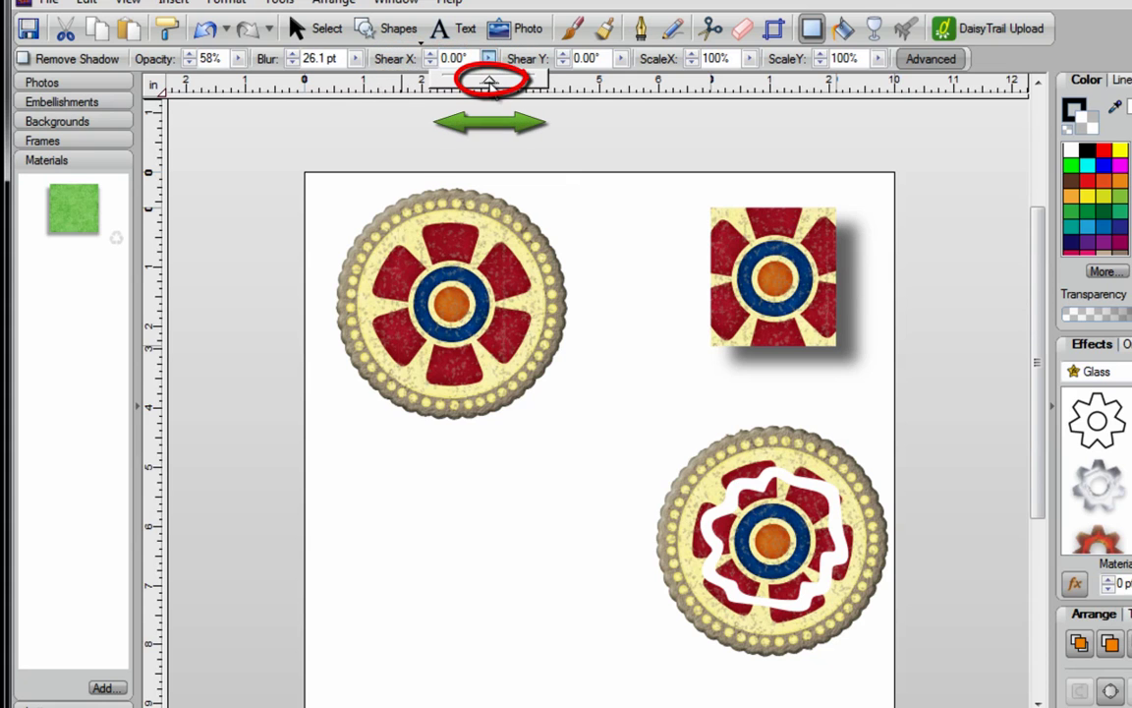
pyautogui.moveTo(492, 85)
pyautogui.mouseDown()
pyautogui.moveTo(501, 87)
pyautogui.moveTo(480, 87)
pyautogui.mouseUp()
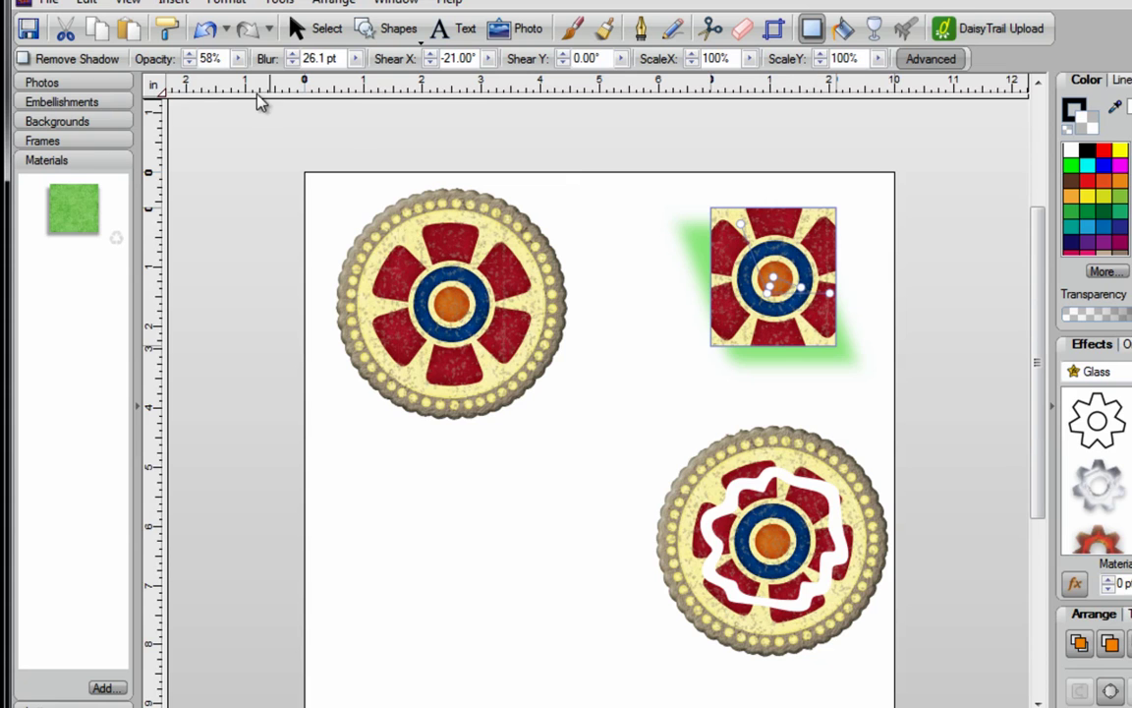
pyautogui.click(93, 59)
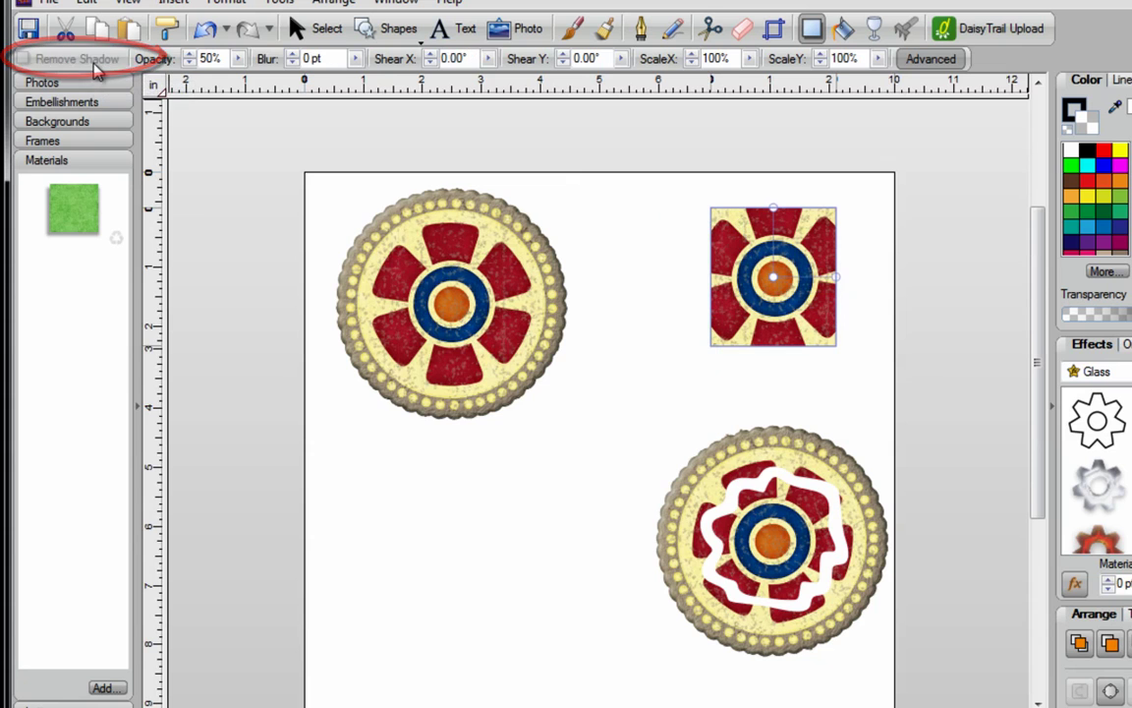
pyautogui.click(334, 31)
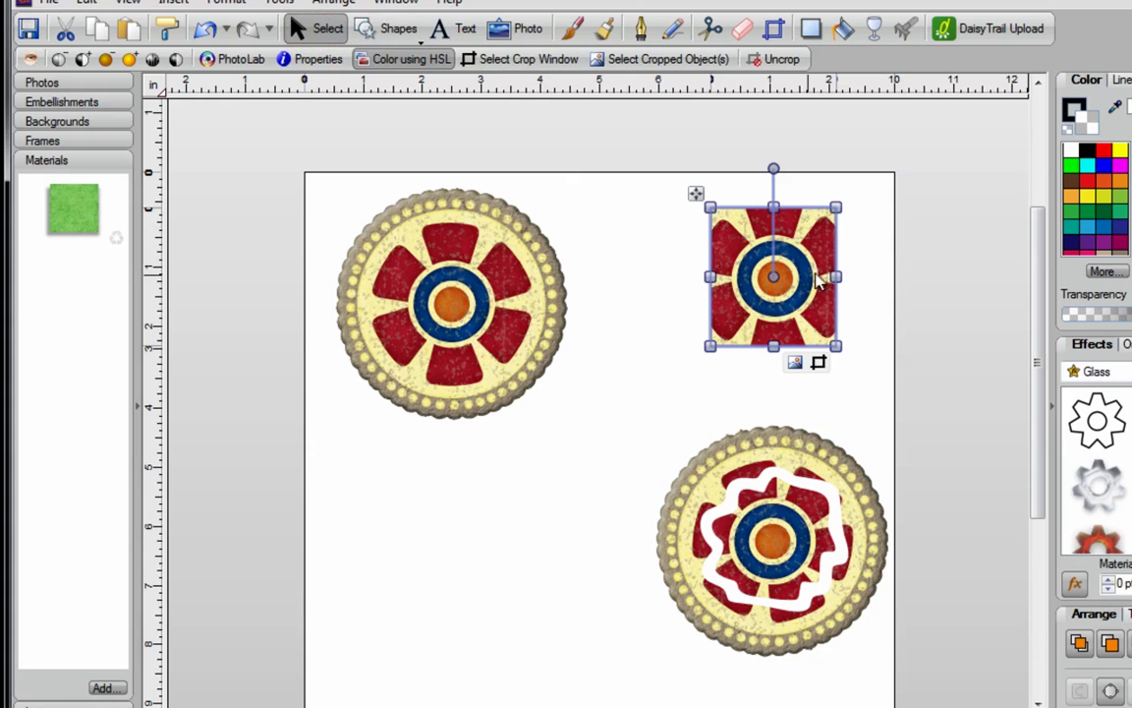
# Paste a medallion at page centre and recolour its gradient stops yellow-green, blue and red
pyautogui.click(128, 30)
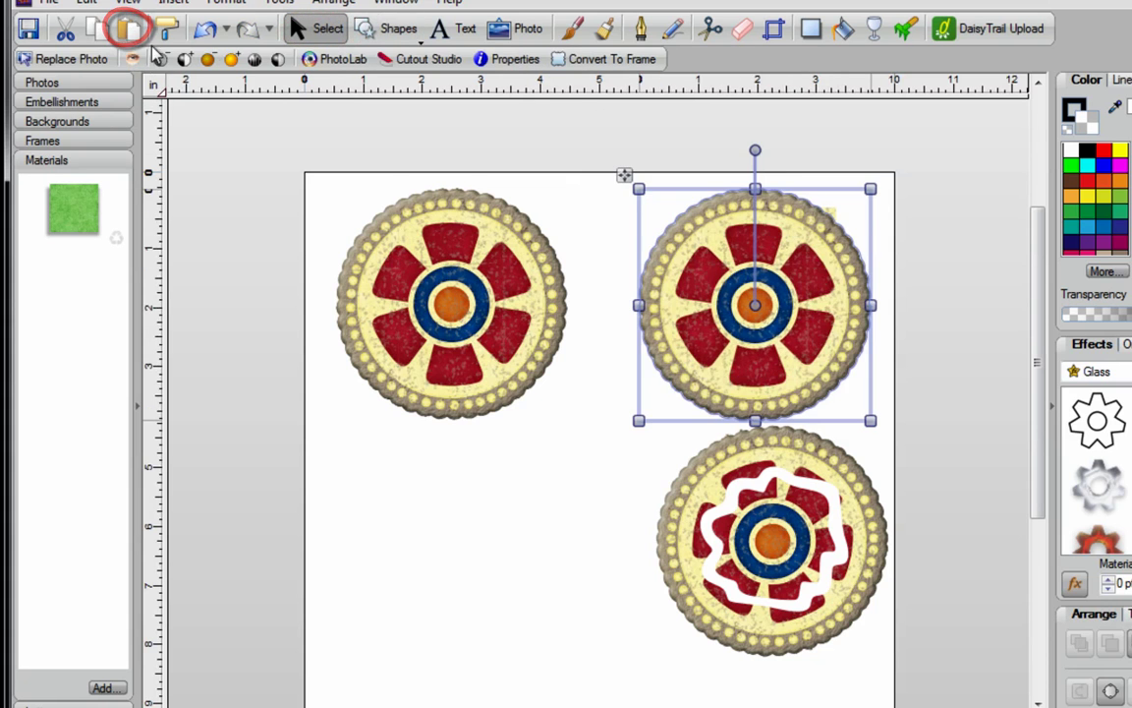
pyautogui.moveTo(748, 243); pyautogui.dragTo(683, 350)
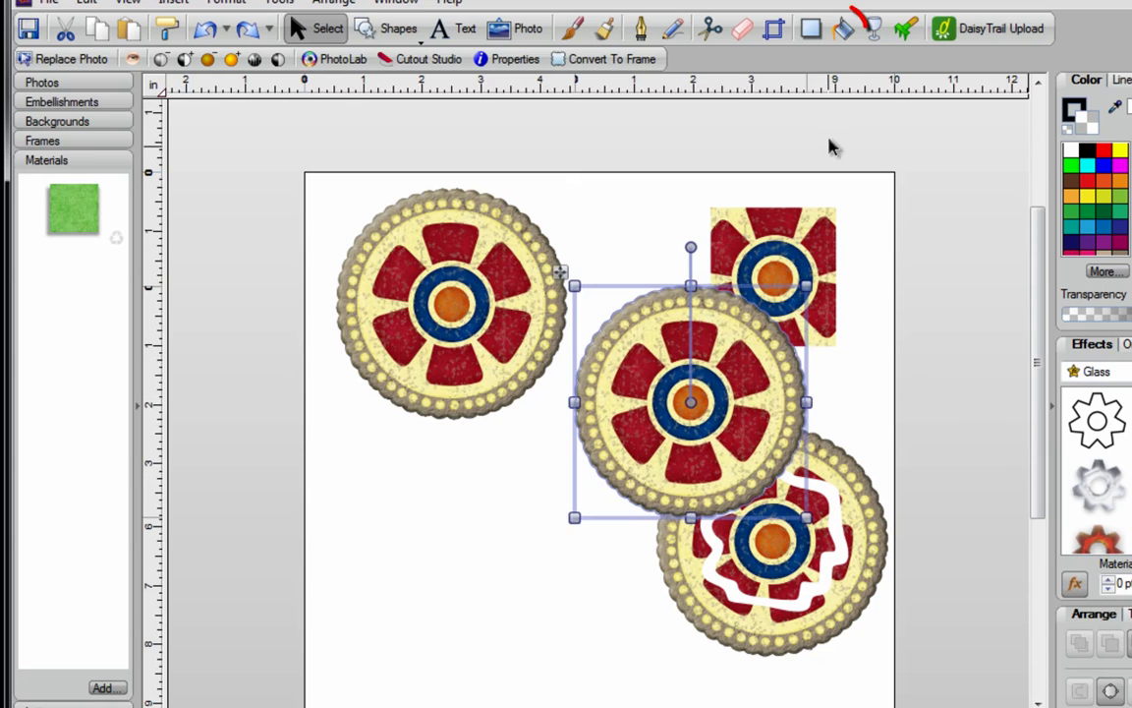
pyautogui.click(843, 32)
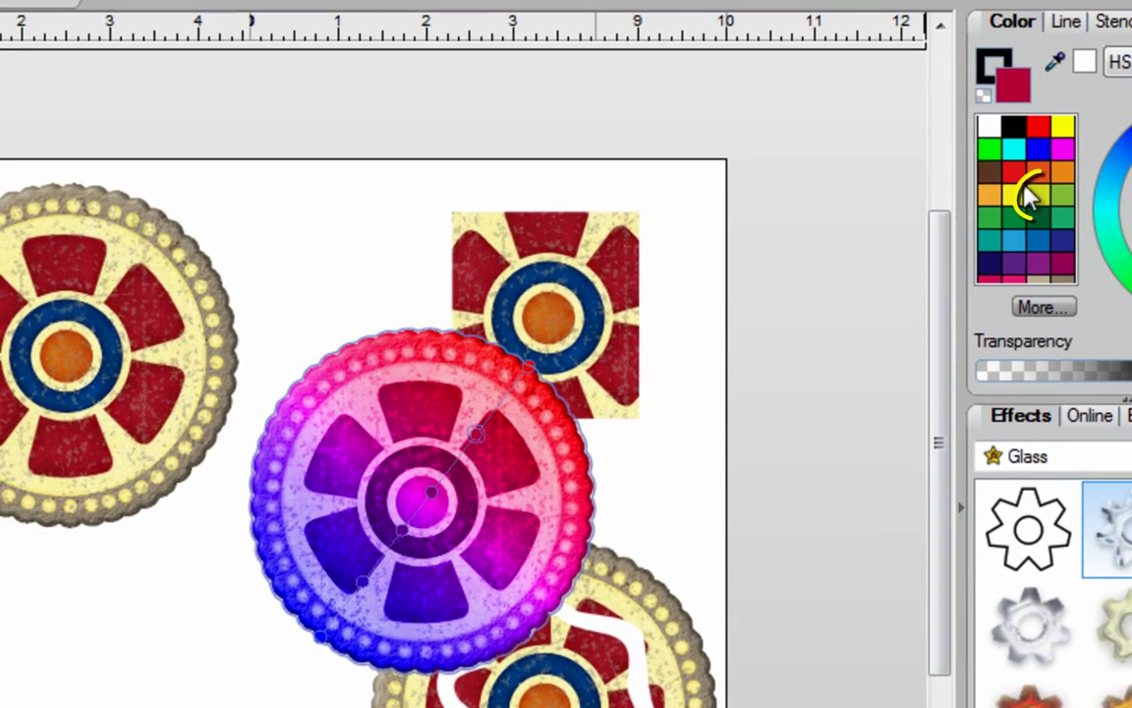
pyautogui.click(1040, 197)
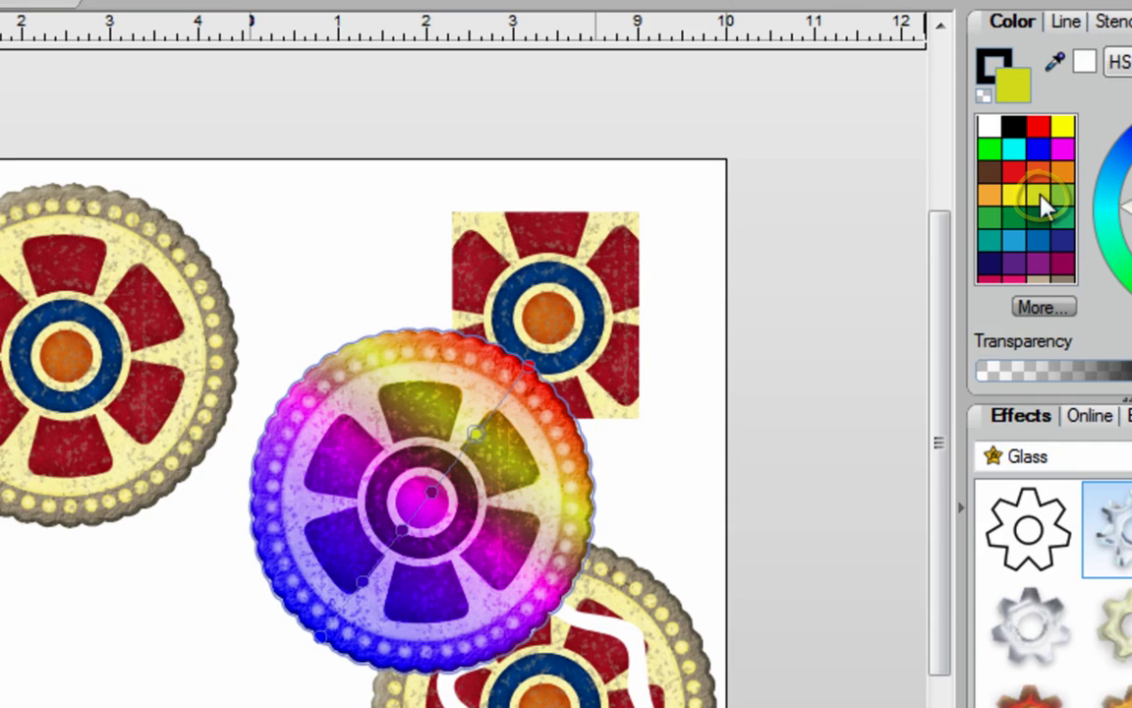
pyautogui.click(433, 490)
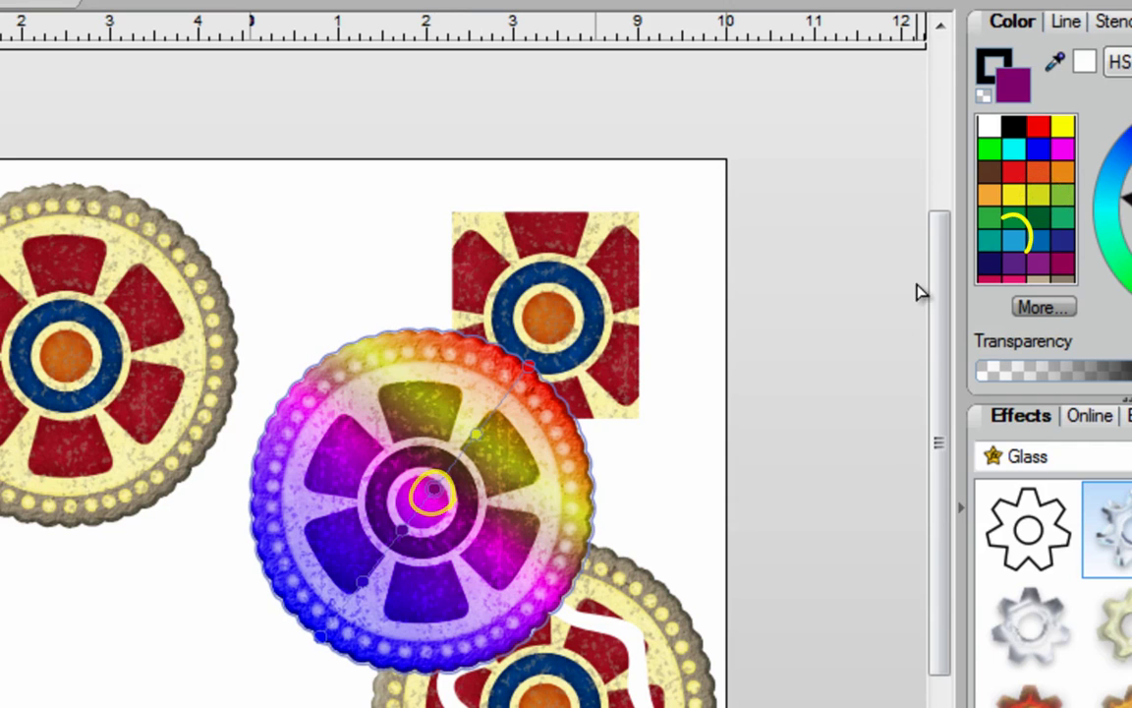
pyautogui.click(400, 528)
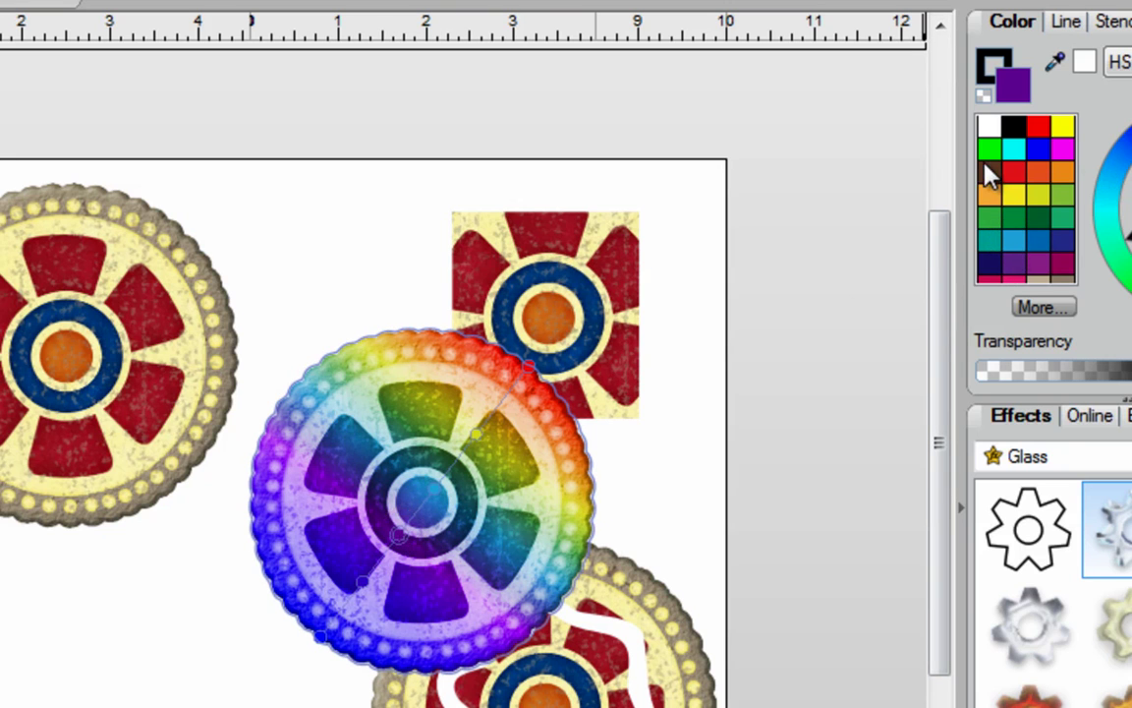
pyautogui.click(498, 581)
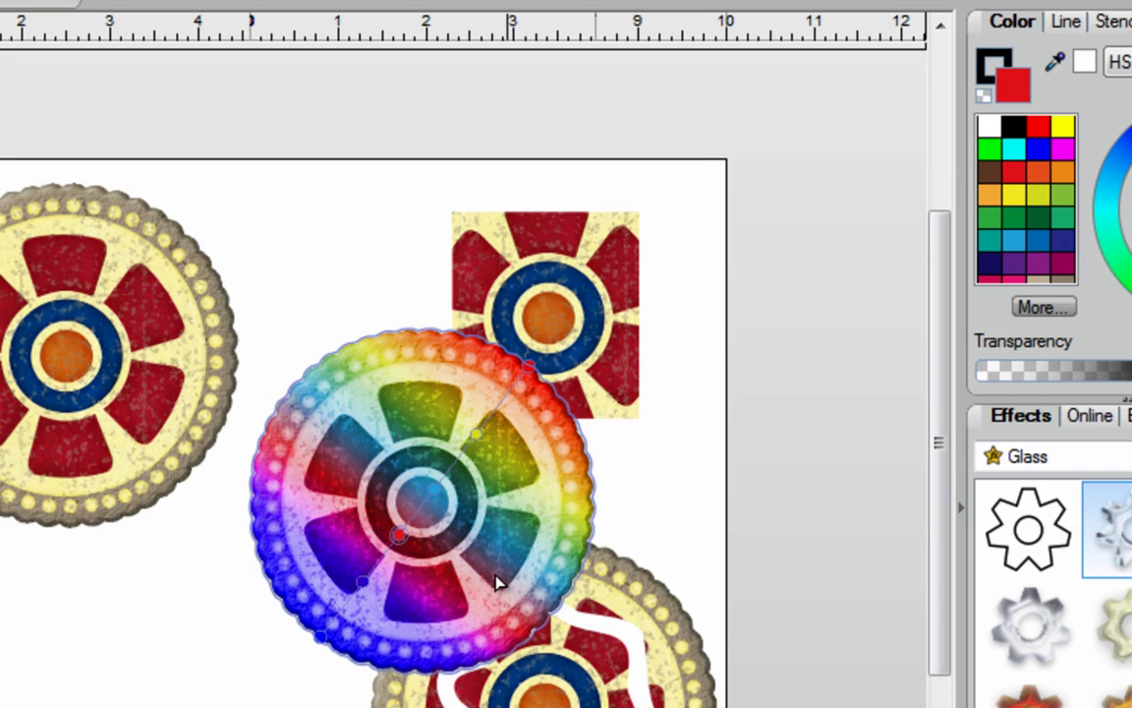
pyautogui.click(363, 603)
pyautogui.moveTo(364, 603)
pyautogui.mouseDown()
pyautogui.moveTo(364, 474)
pyautogui.moveTo(391, 439)
pyautogui.moveTo(455, 480)
pyautogui.moveTo(396, 524)
pyautogui.moveTo(405, 527)
pyautogui.mouseUp()
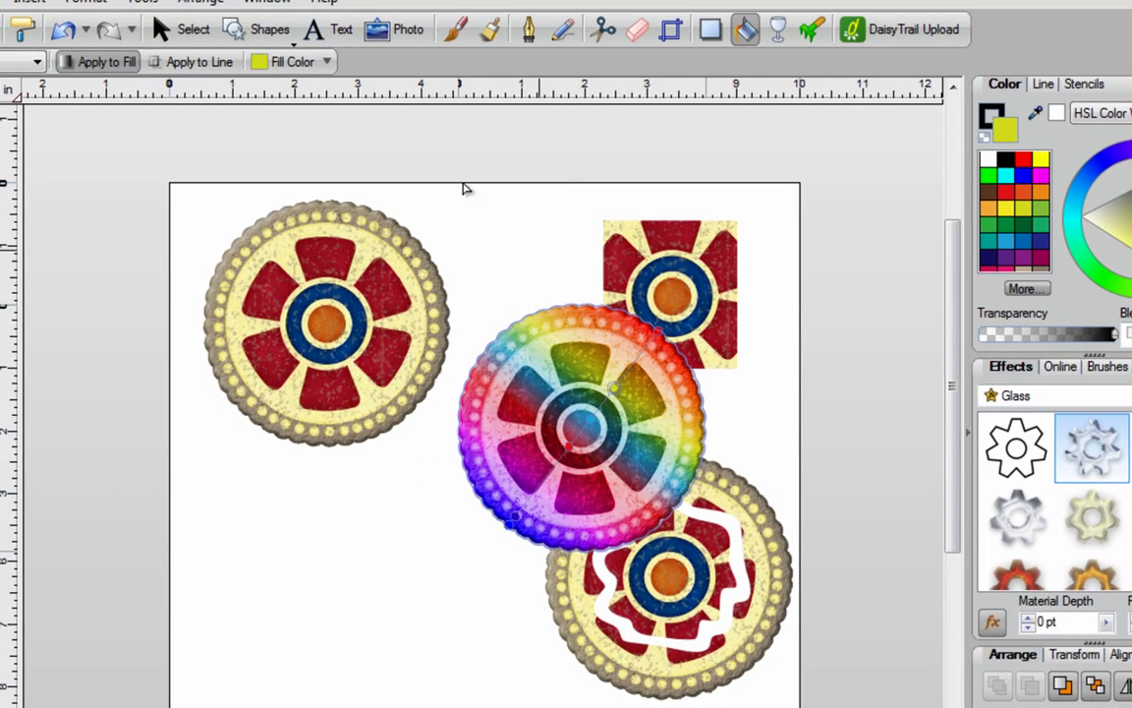
pyautogui.click(191, 34)
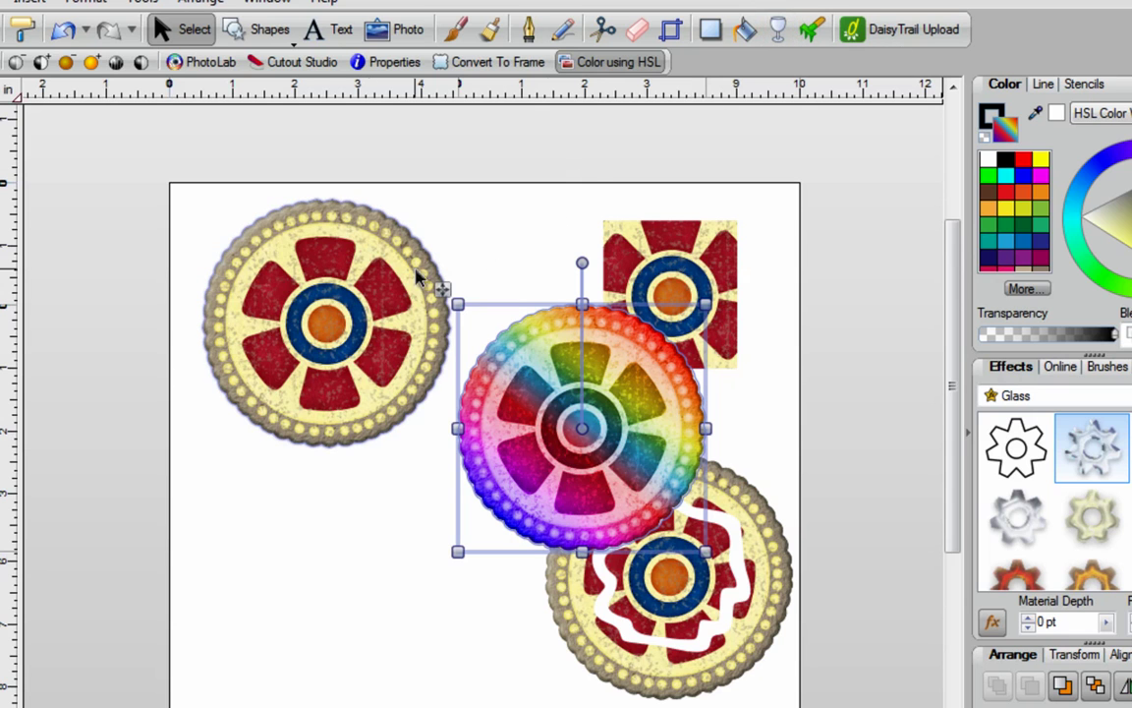
# Copy the top-left medallion beneath itself and fade the copy downward with a linear transparency
pyautogui.click(311, 307)
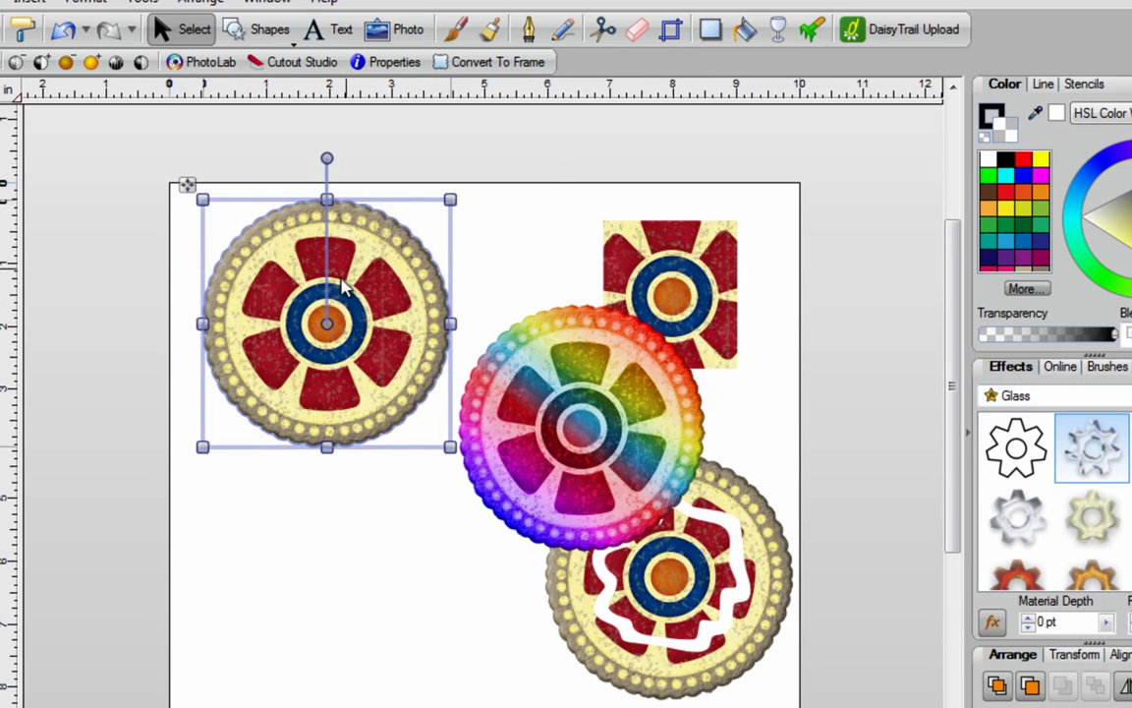
pyautogui.moveTo(339, 290); pyautogui.dragTo(346, 551)
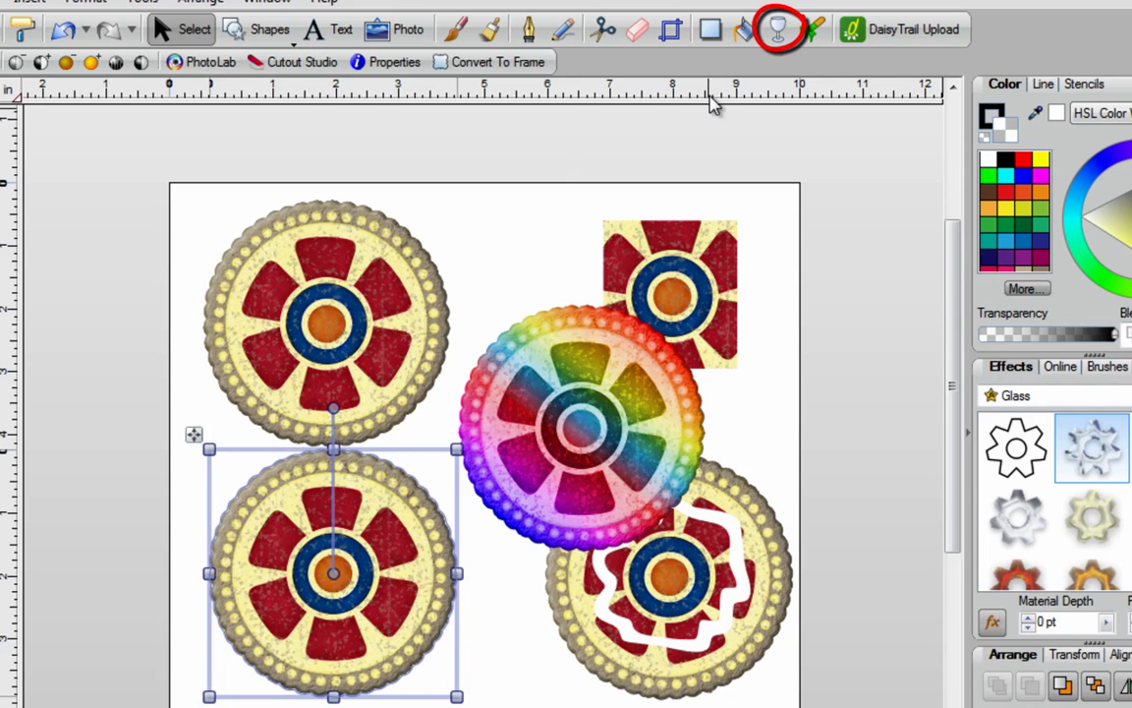
pyautogui.click(777, 31)
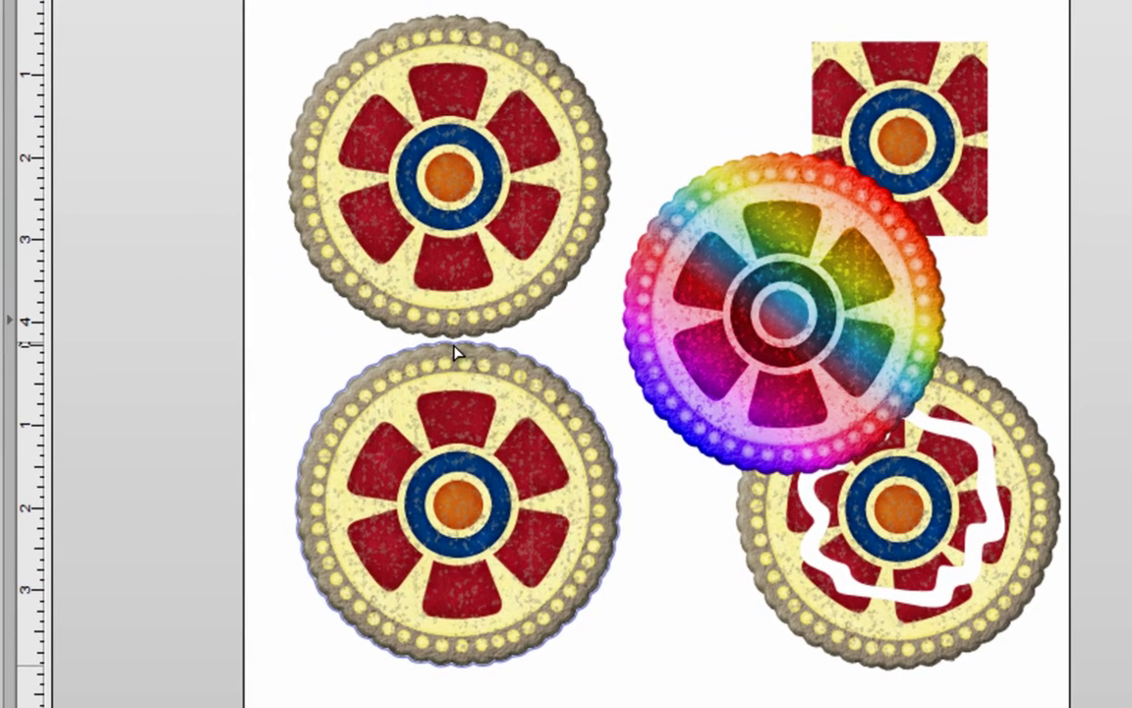
pyautogui.moveTo(454, 346)
pyautogui.mouseDown()
pyautogui.moveTo(467, 569)
pyautogui.moveTo(459, 686)
pyautogui.mouseUp()
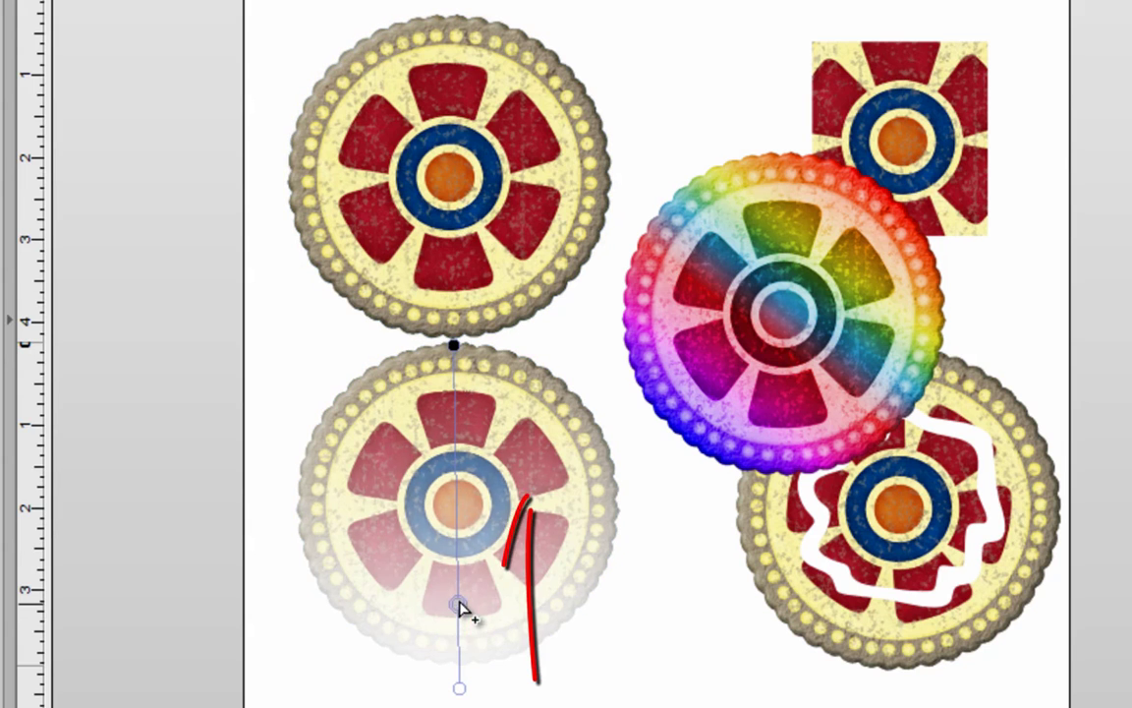
pyautogui.moveTo(458, 577); pyautogui.dragTo(457, 478)
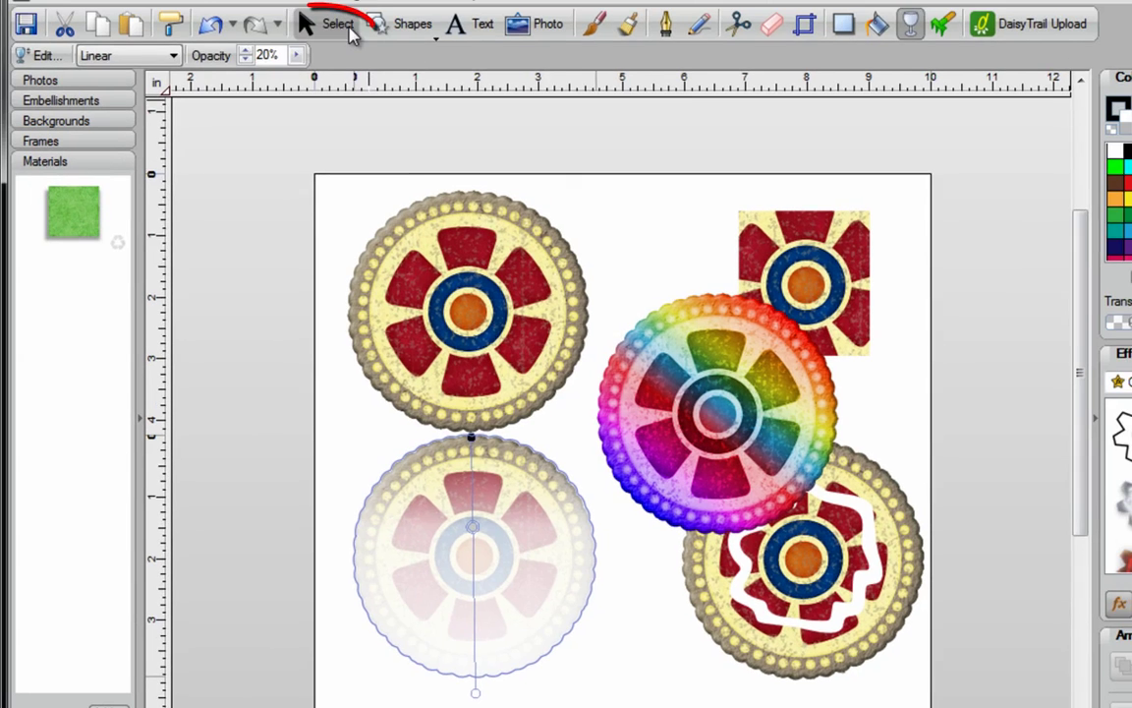
pyautogui.click(351, 35)
pyautogui.click(596, 231)
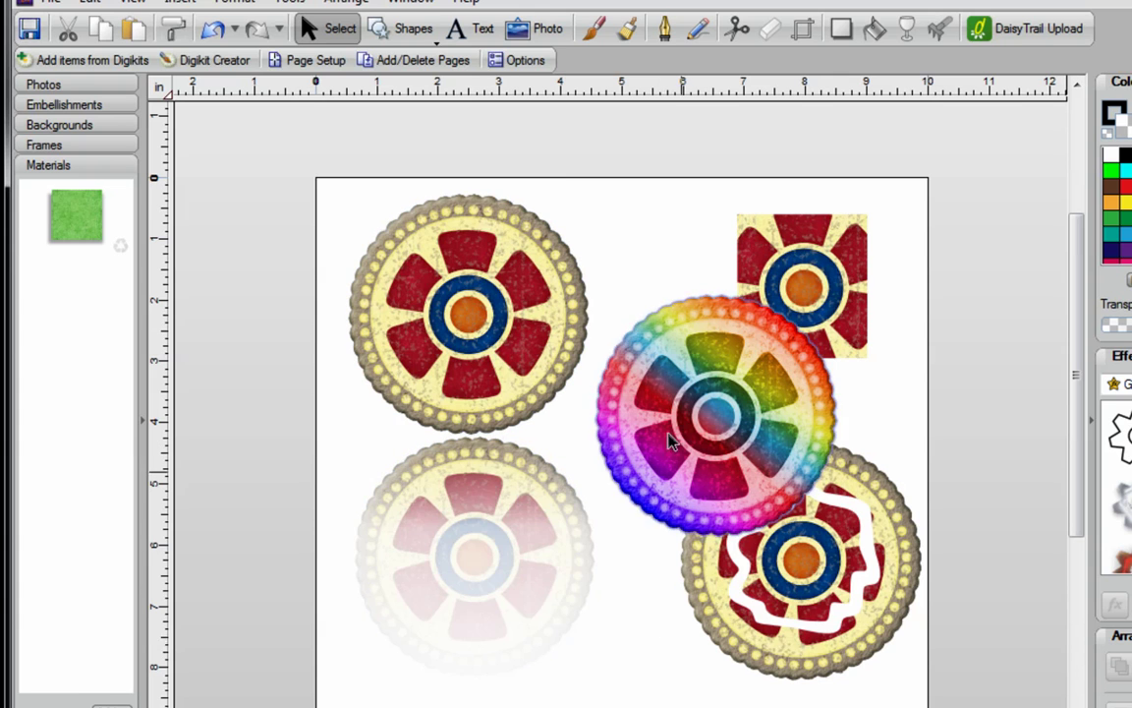
# Roughen the top-left medallion's outer rim into a spiky, fuzzy fringe
pyautogui.click(530, 258)
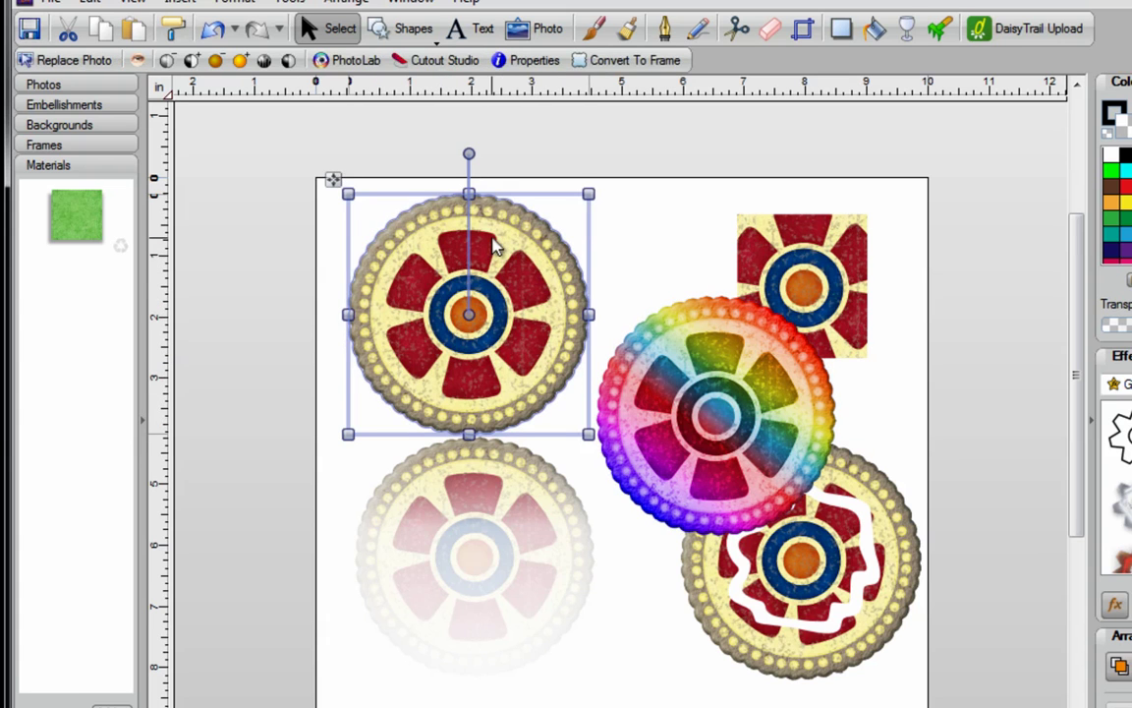
pyautogui.click(939, 27)
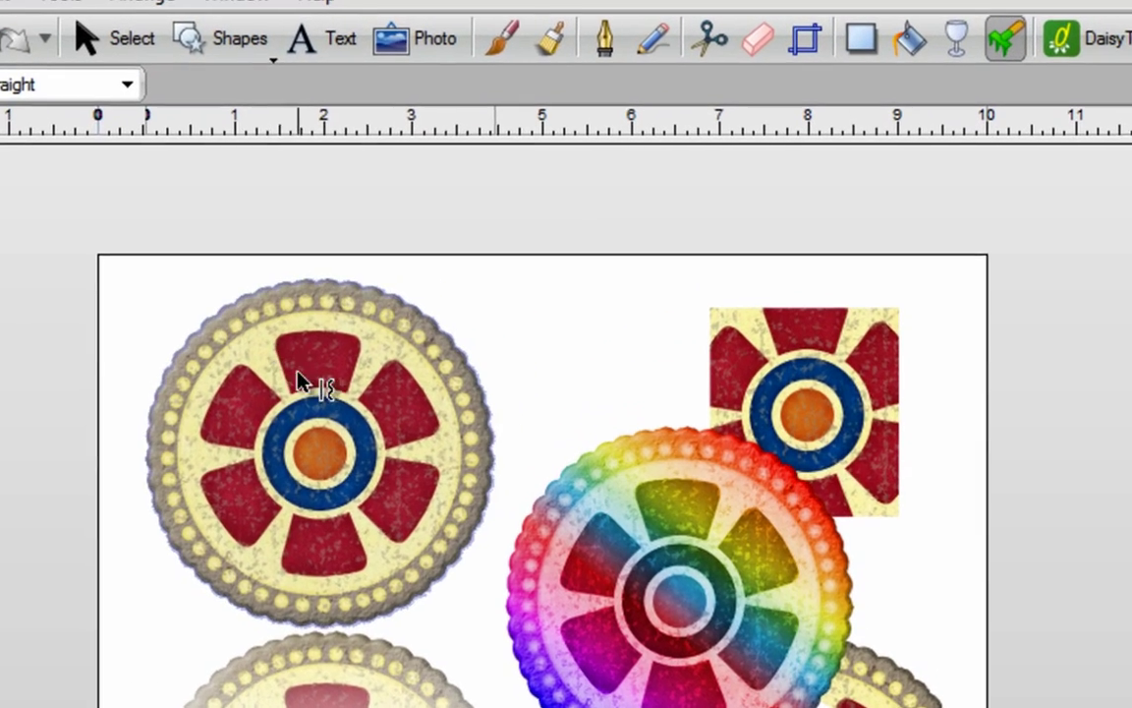
pyautogui.moveTo(300, 381); pyautogui.dragTo(348, 462)
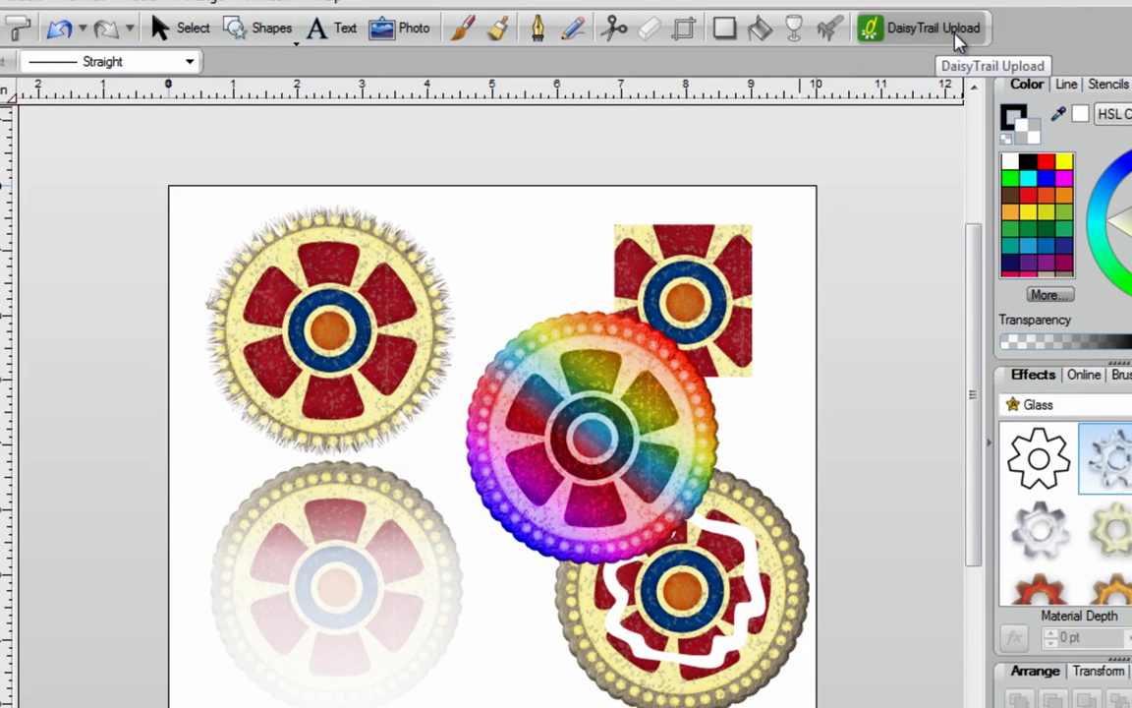
# Open the DaisyTrail Upload dialog with Pages 1, 2 and 3 ticked for sharing
pyautogui.click(934, 30)
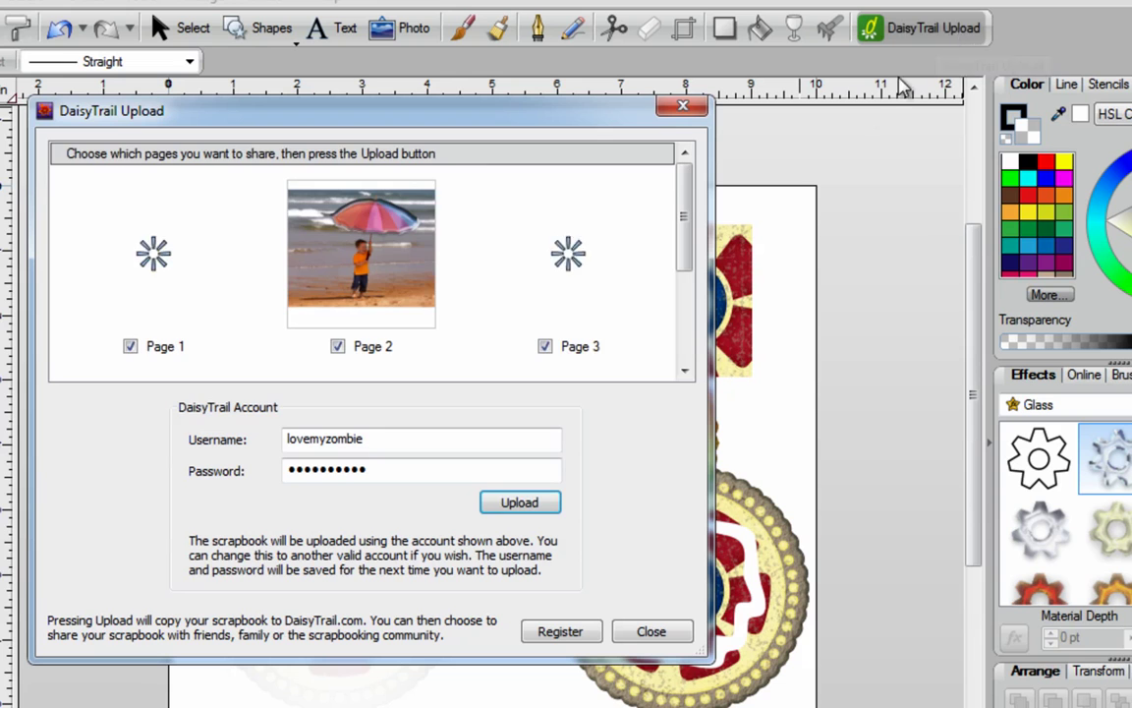